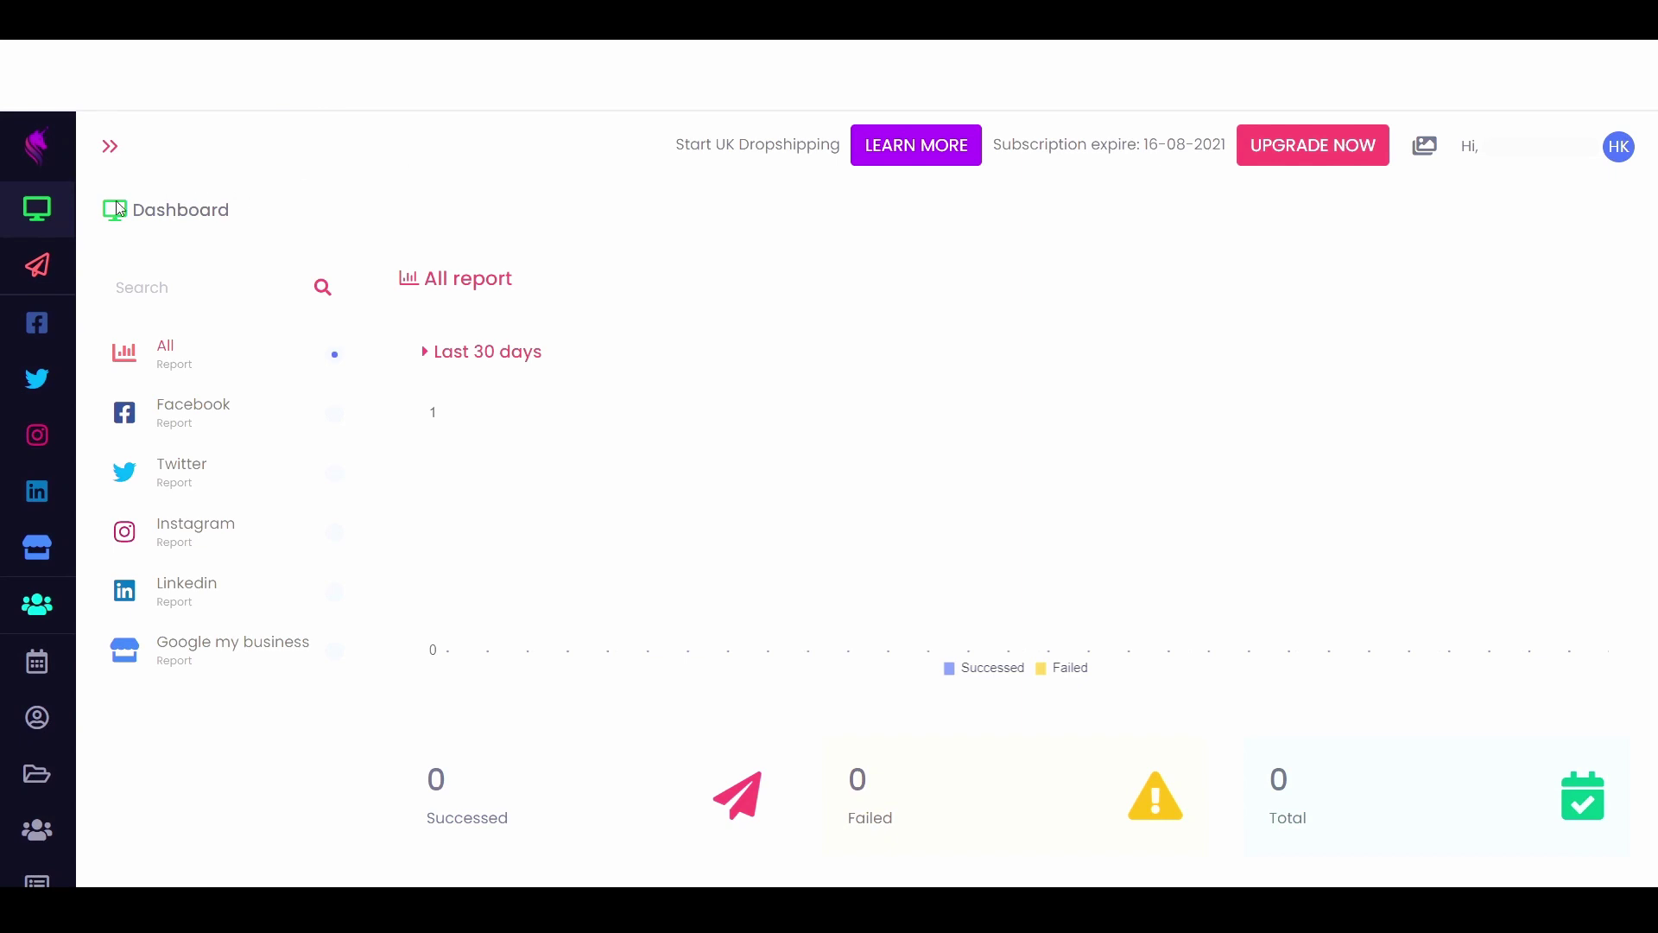
- View the all-accounts report on the Dashboard and open the Publish all page for composing posts
mouse_move(60, 213)
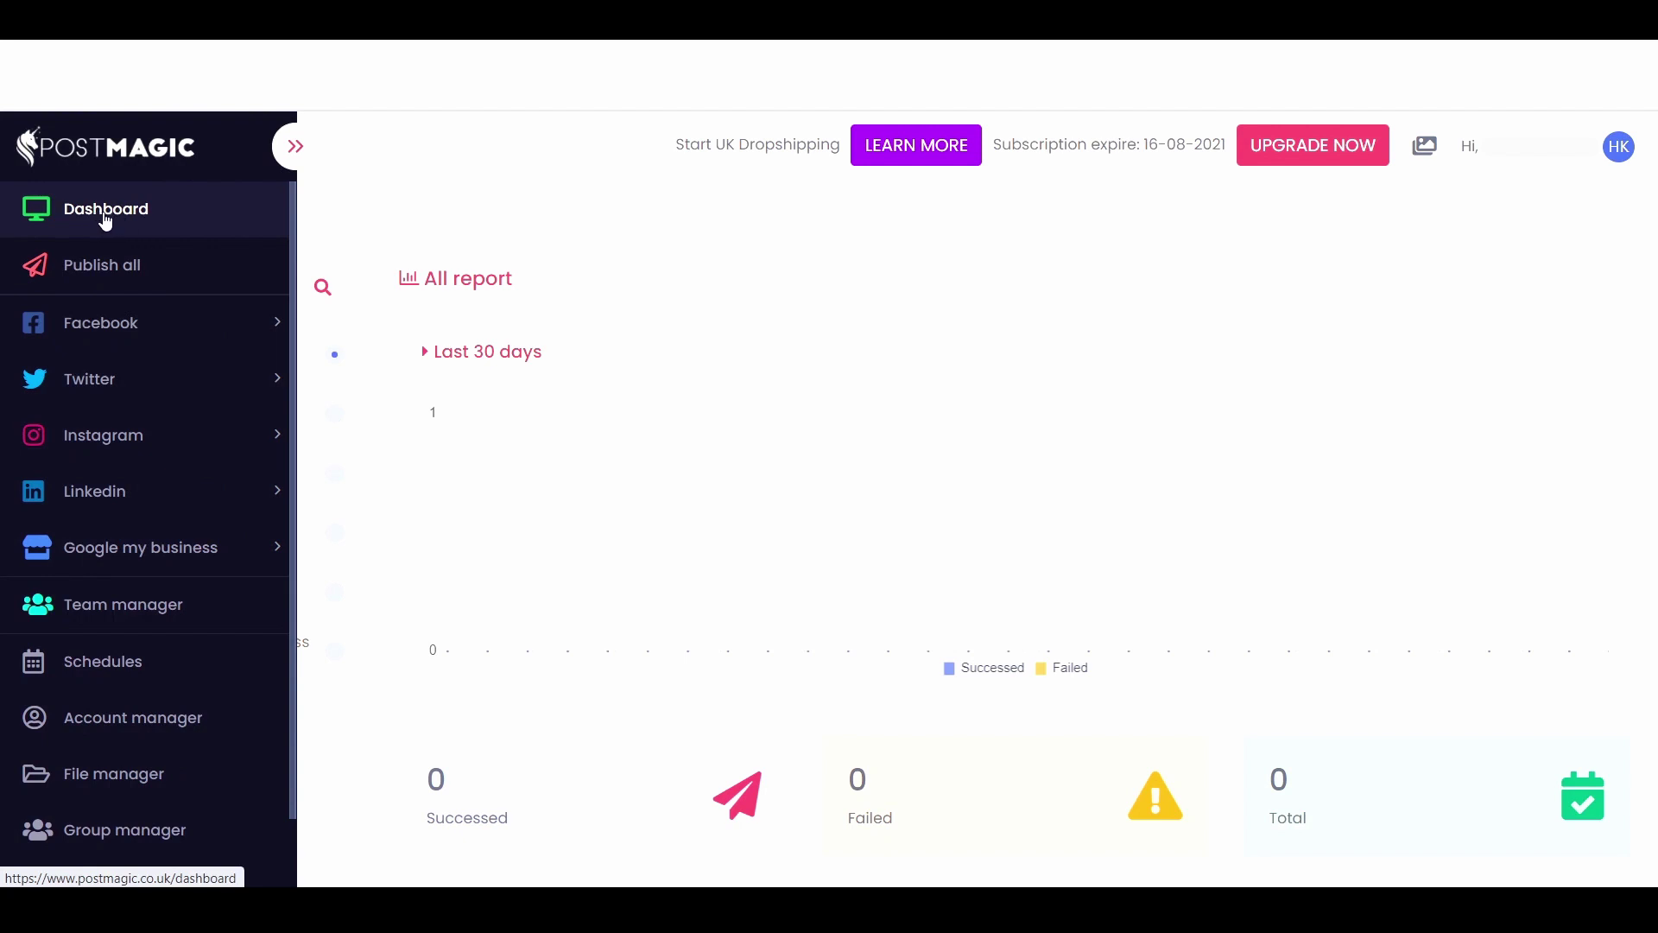
left_click(105, 221)
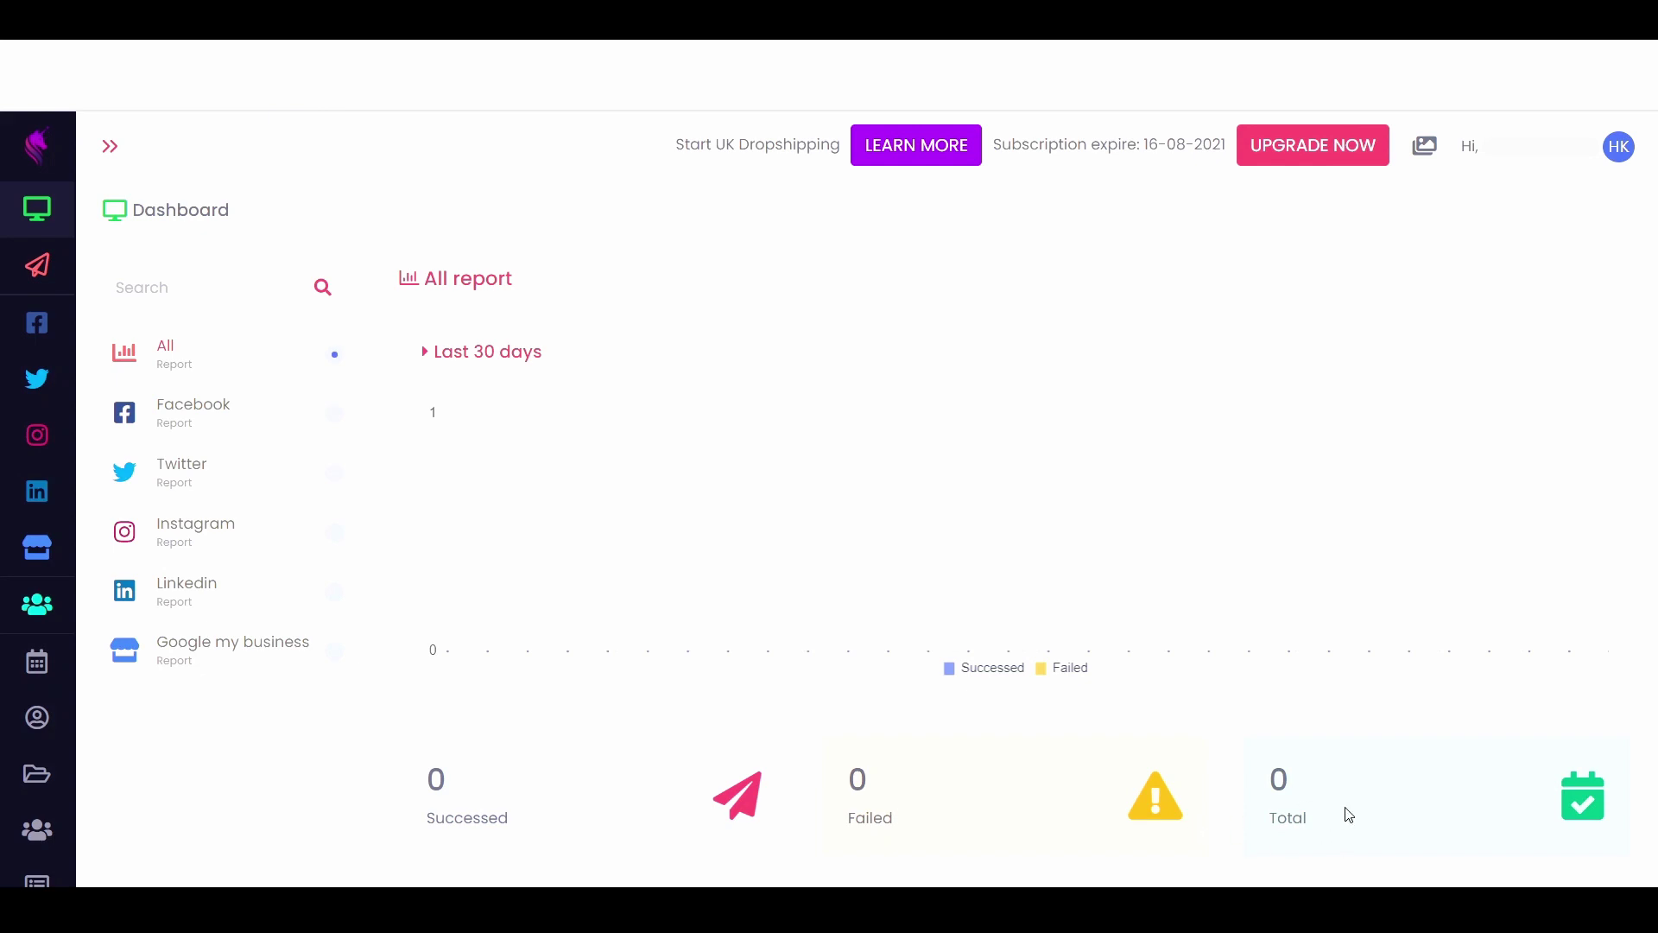
mouse_move(58, 275)
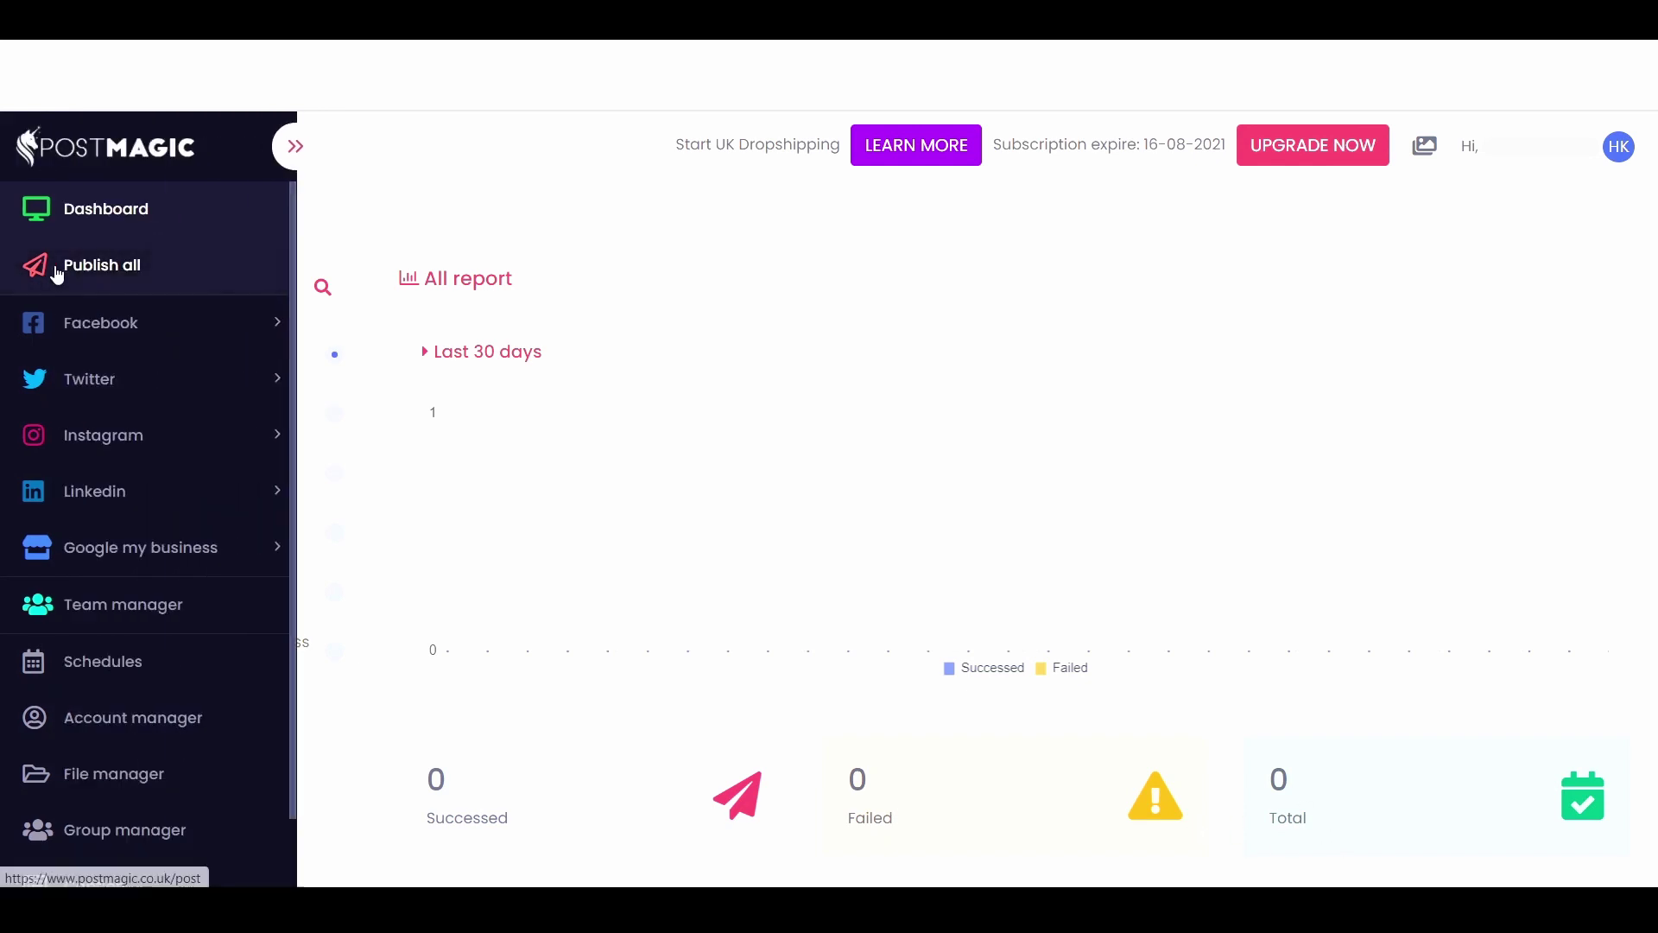
left_click(115, 277)
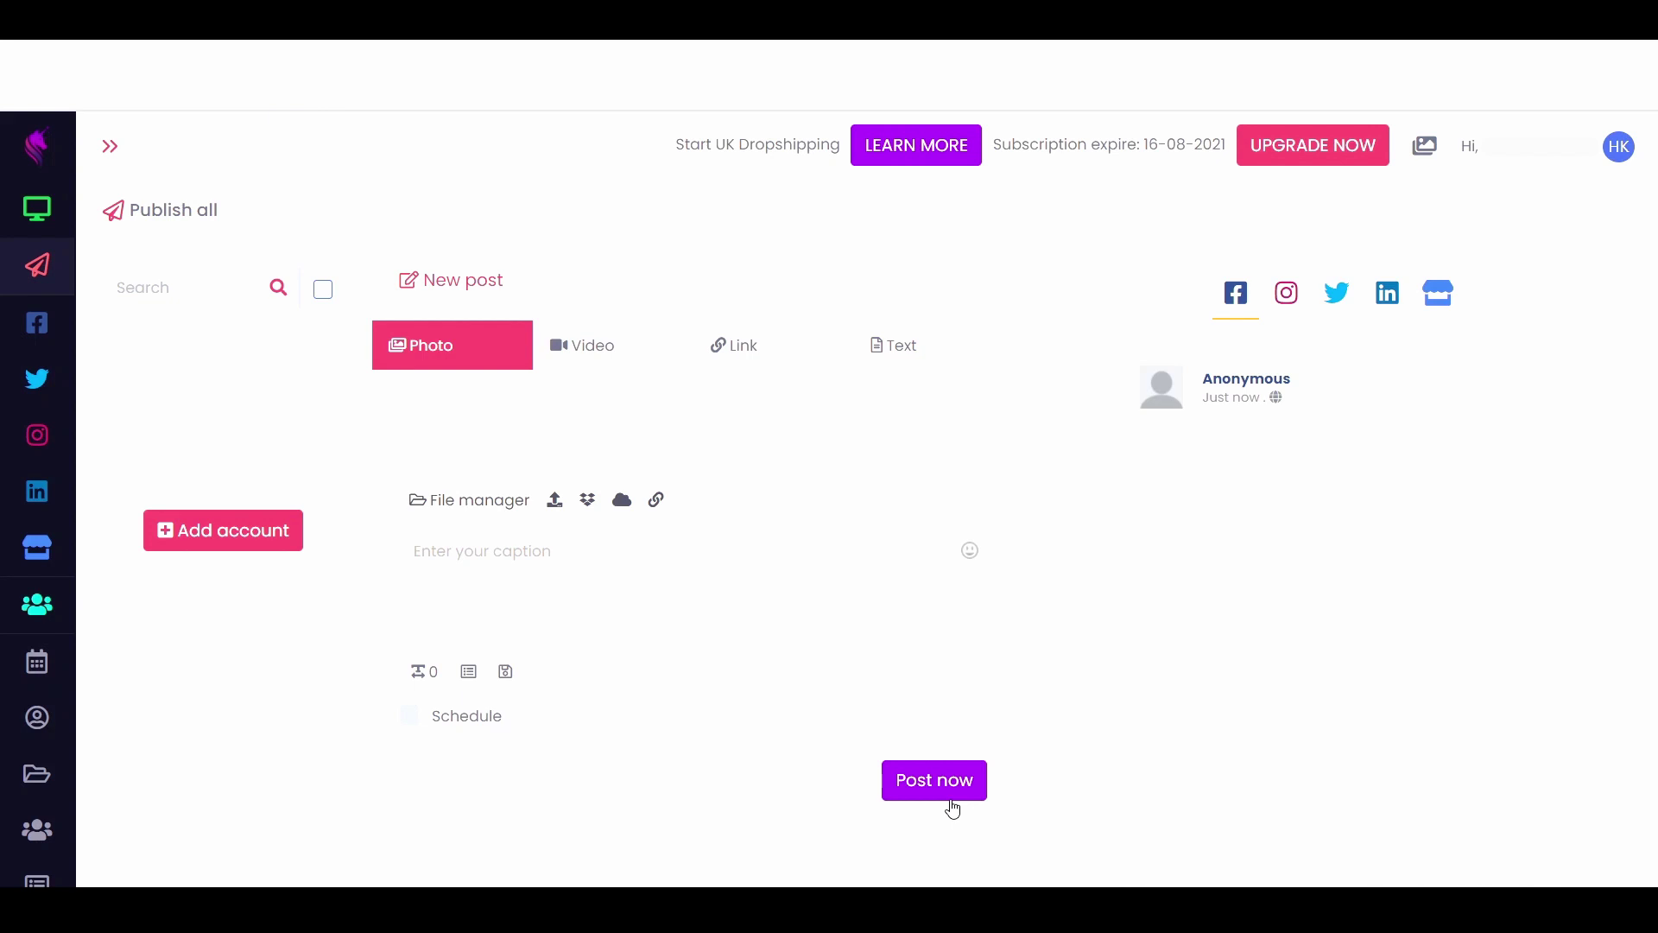
- View the Facebook Post composer and the Facebook Livestream form, including its scheduling options
mouse_move(95, 278)
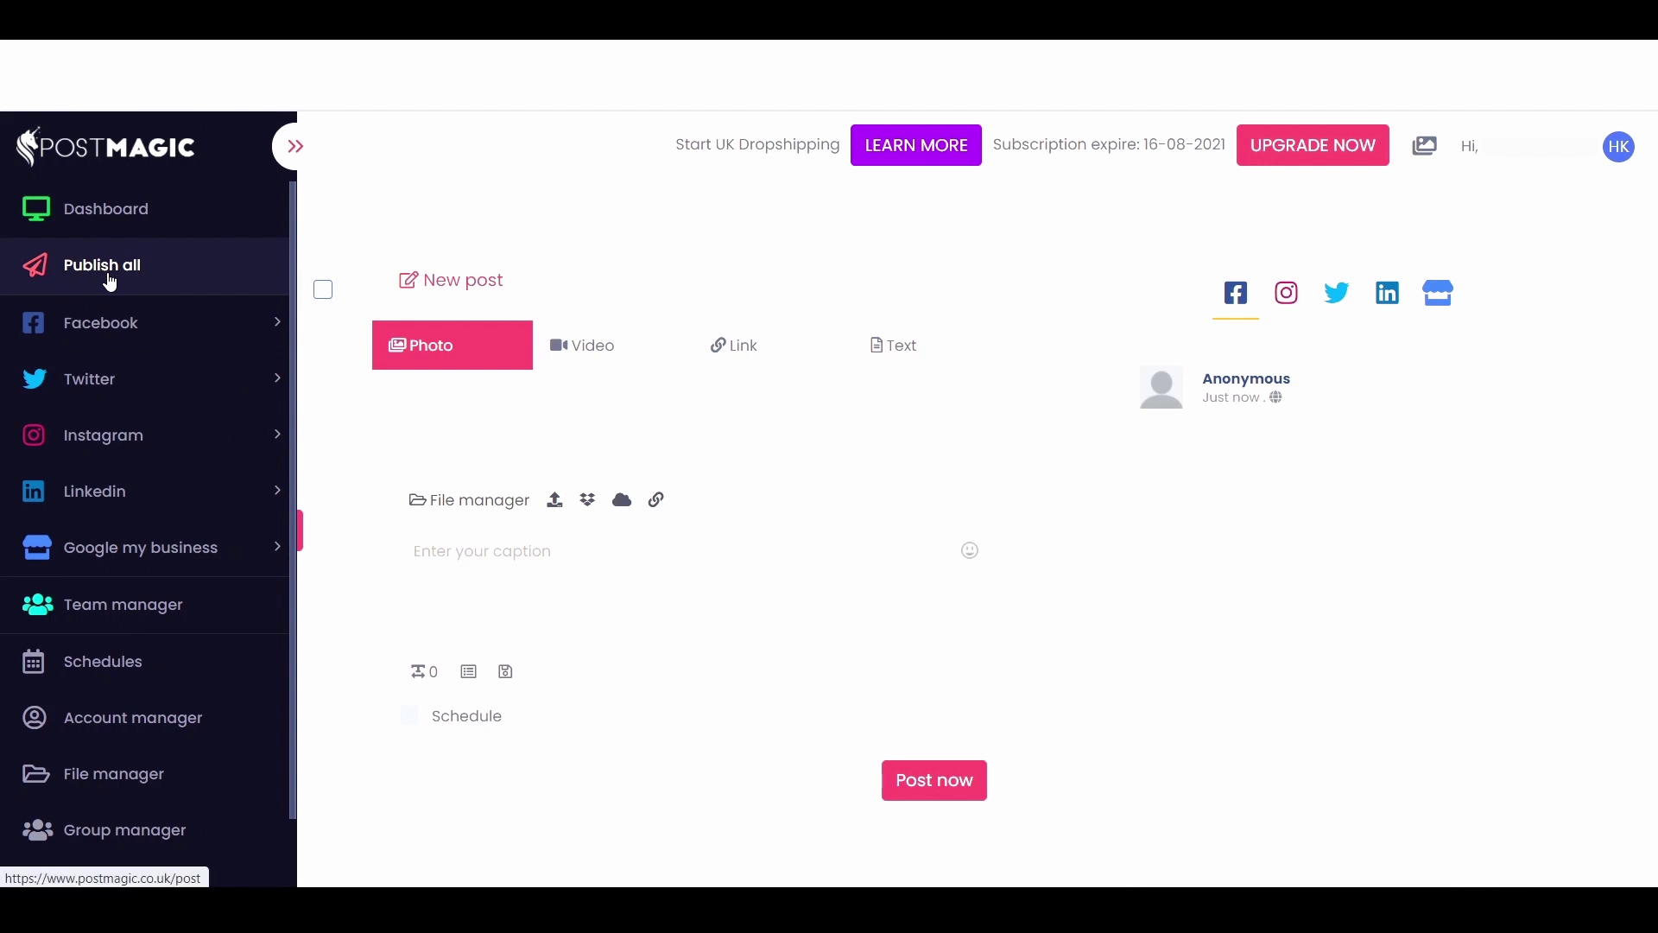
left_click(115, 337)
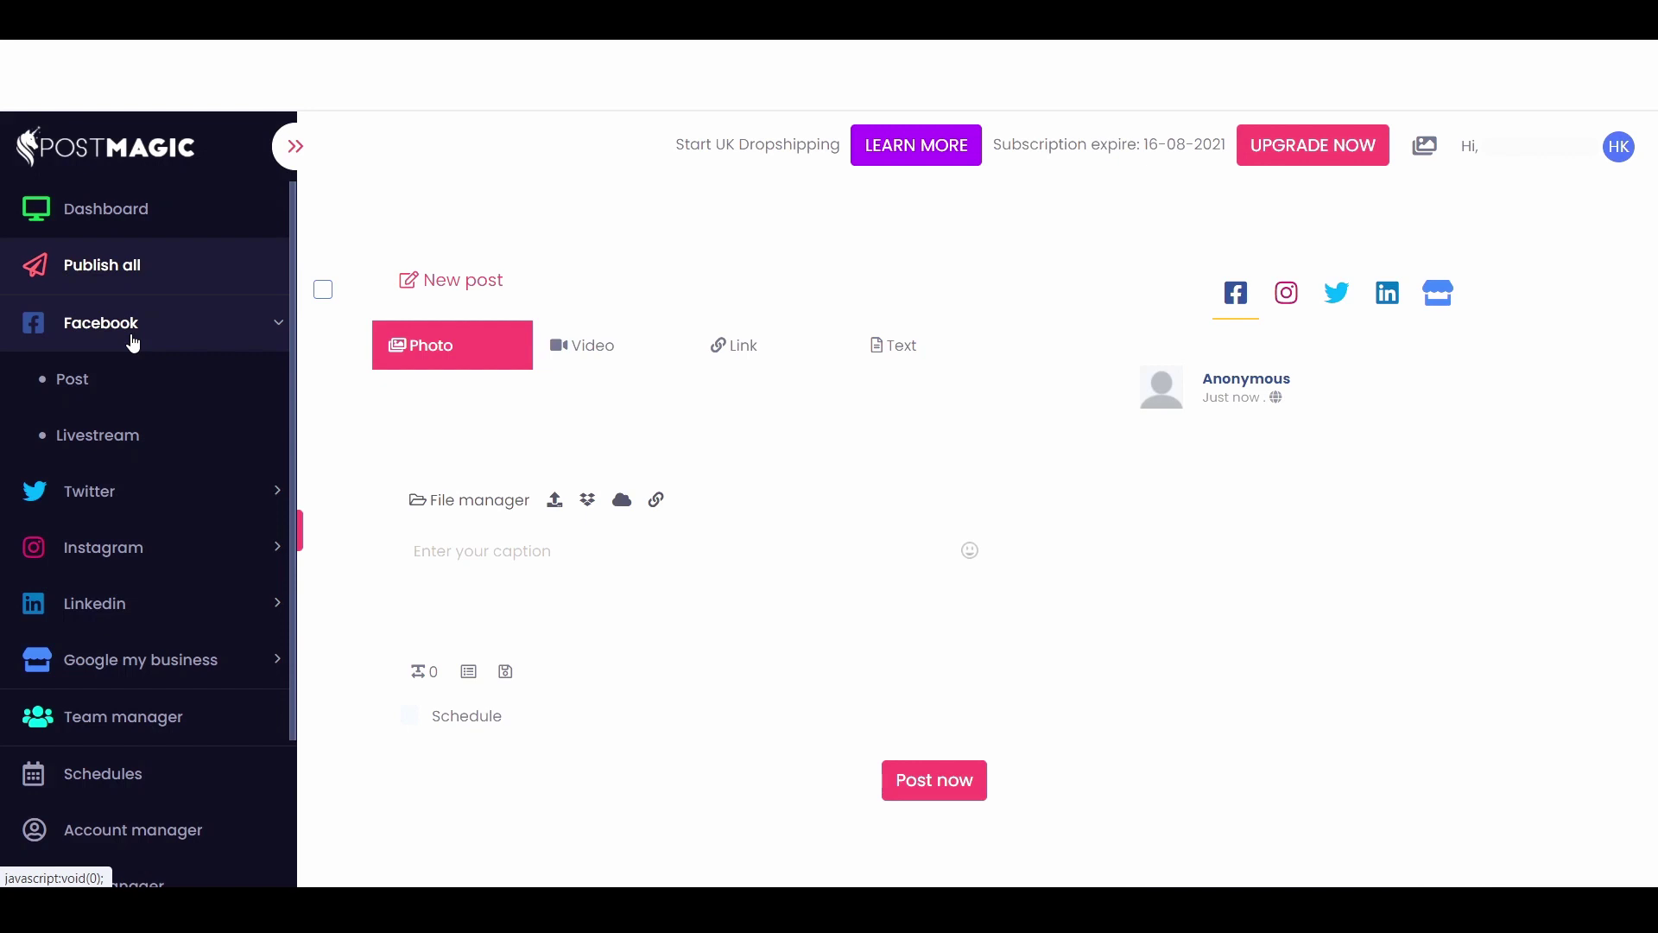
left_click(105, 387)
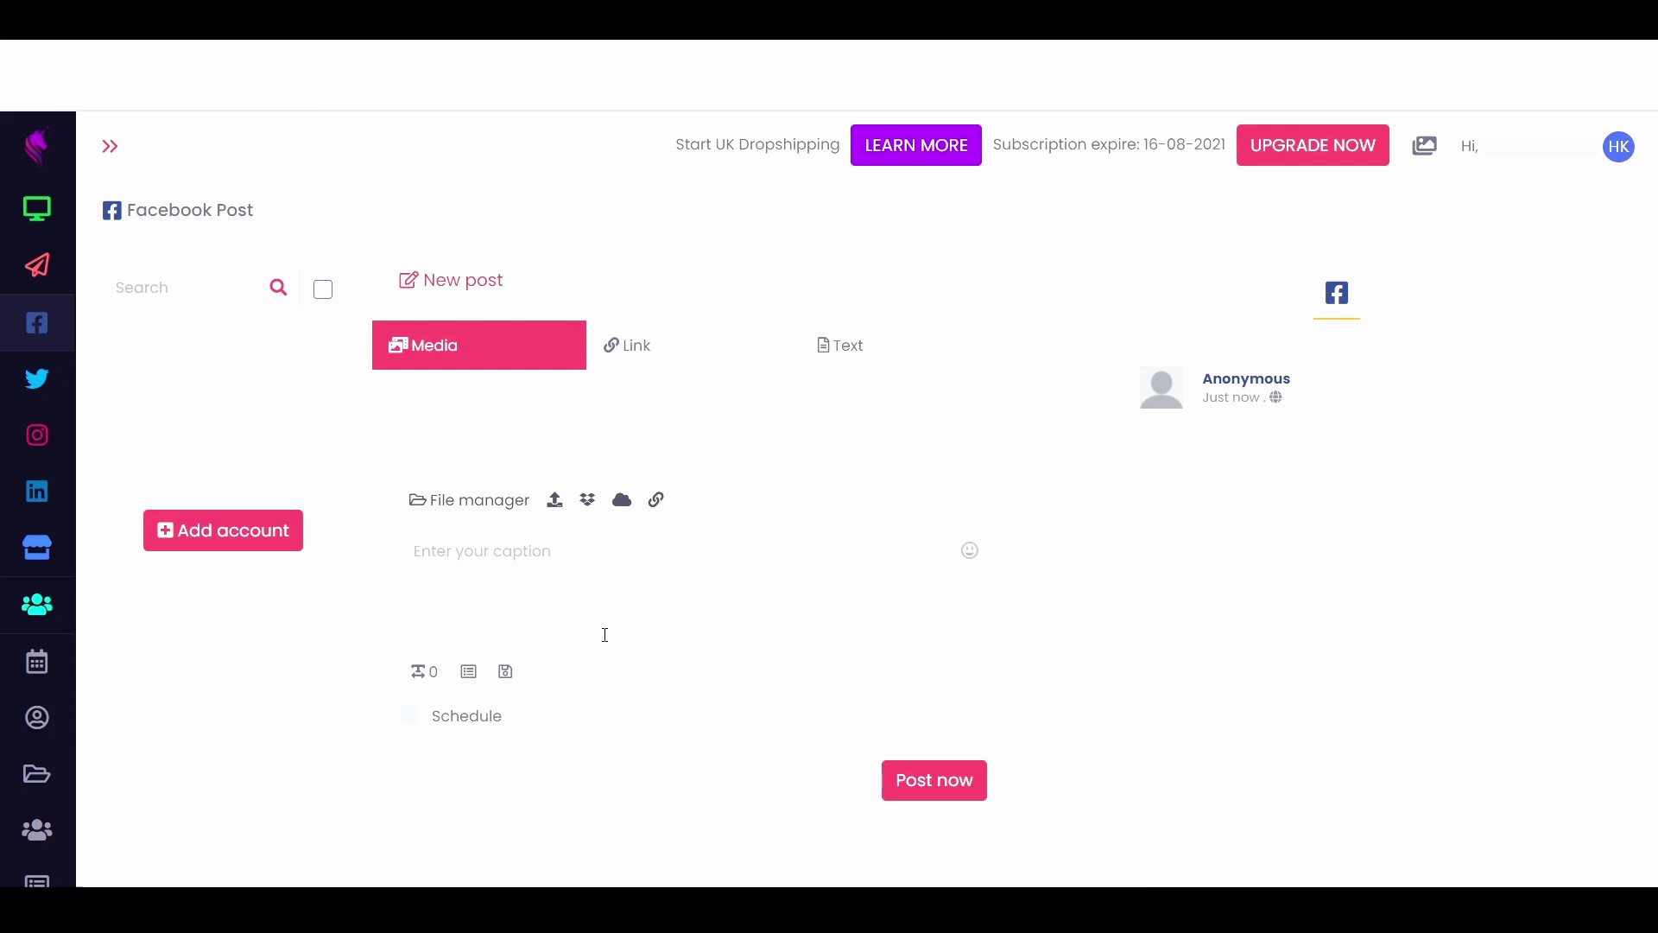
mouse_move(160, 333)
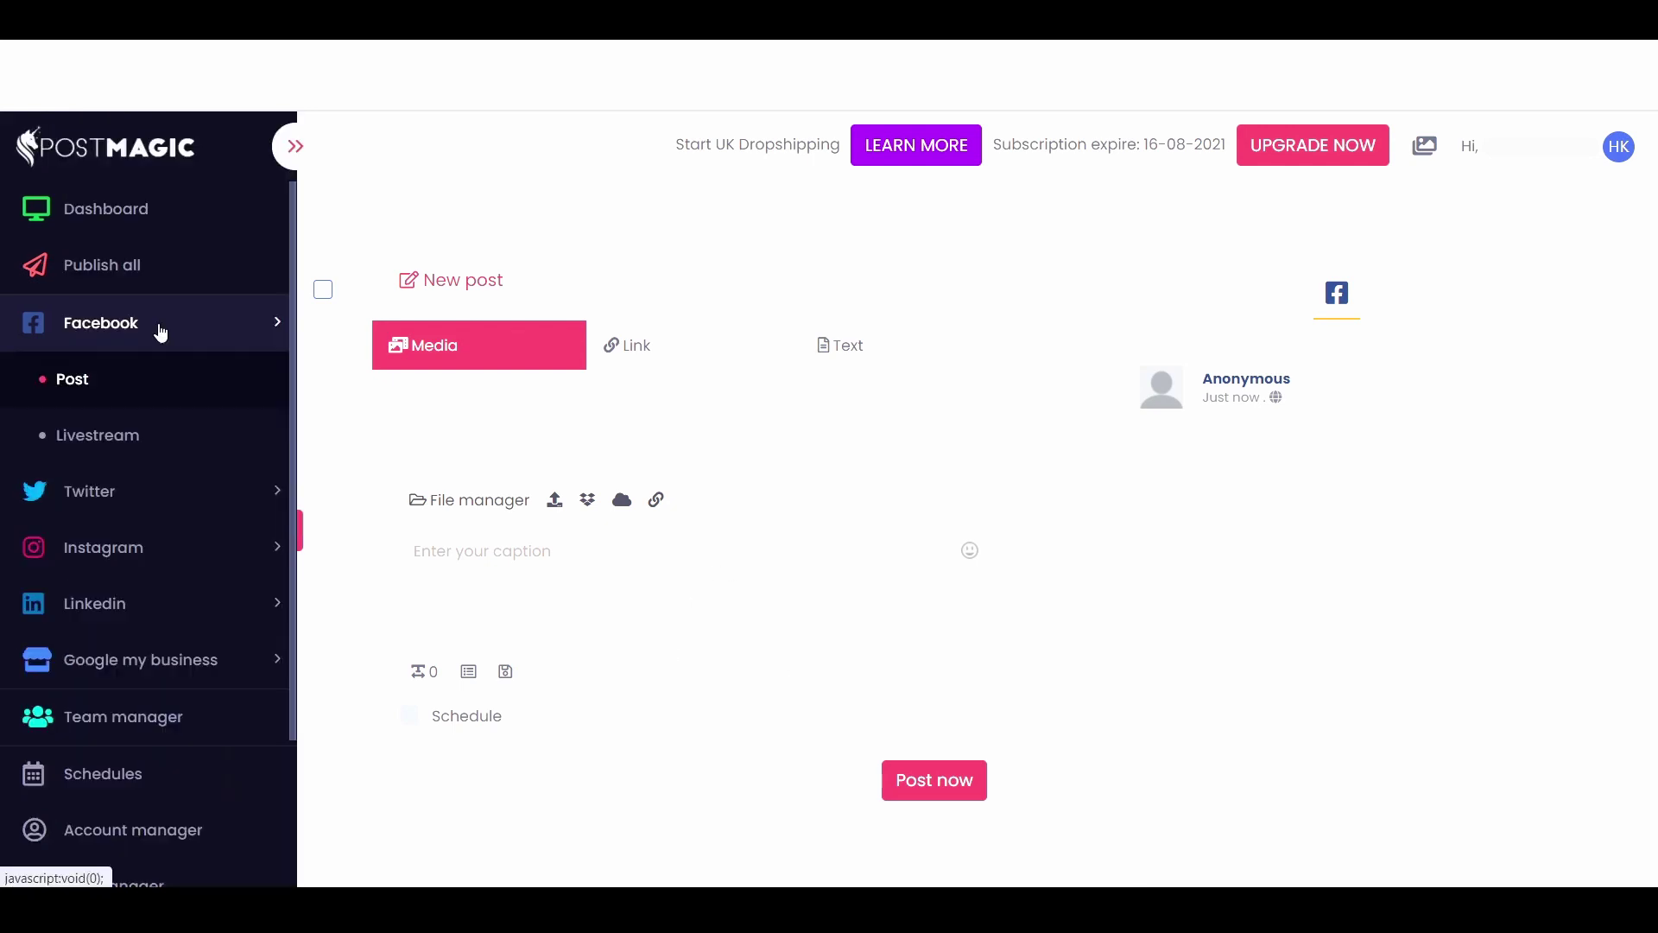
left_click(121, 444)
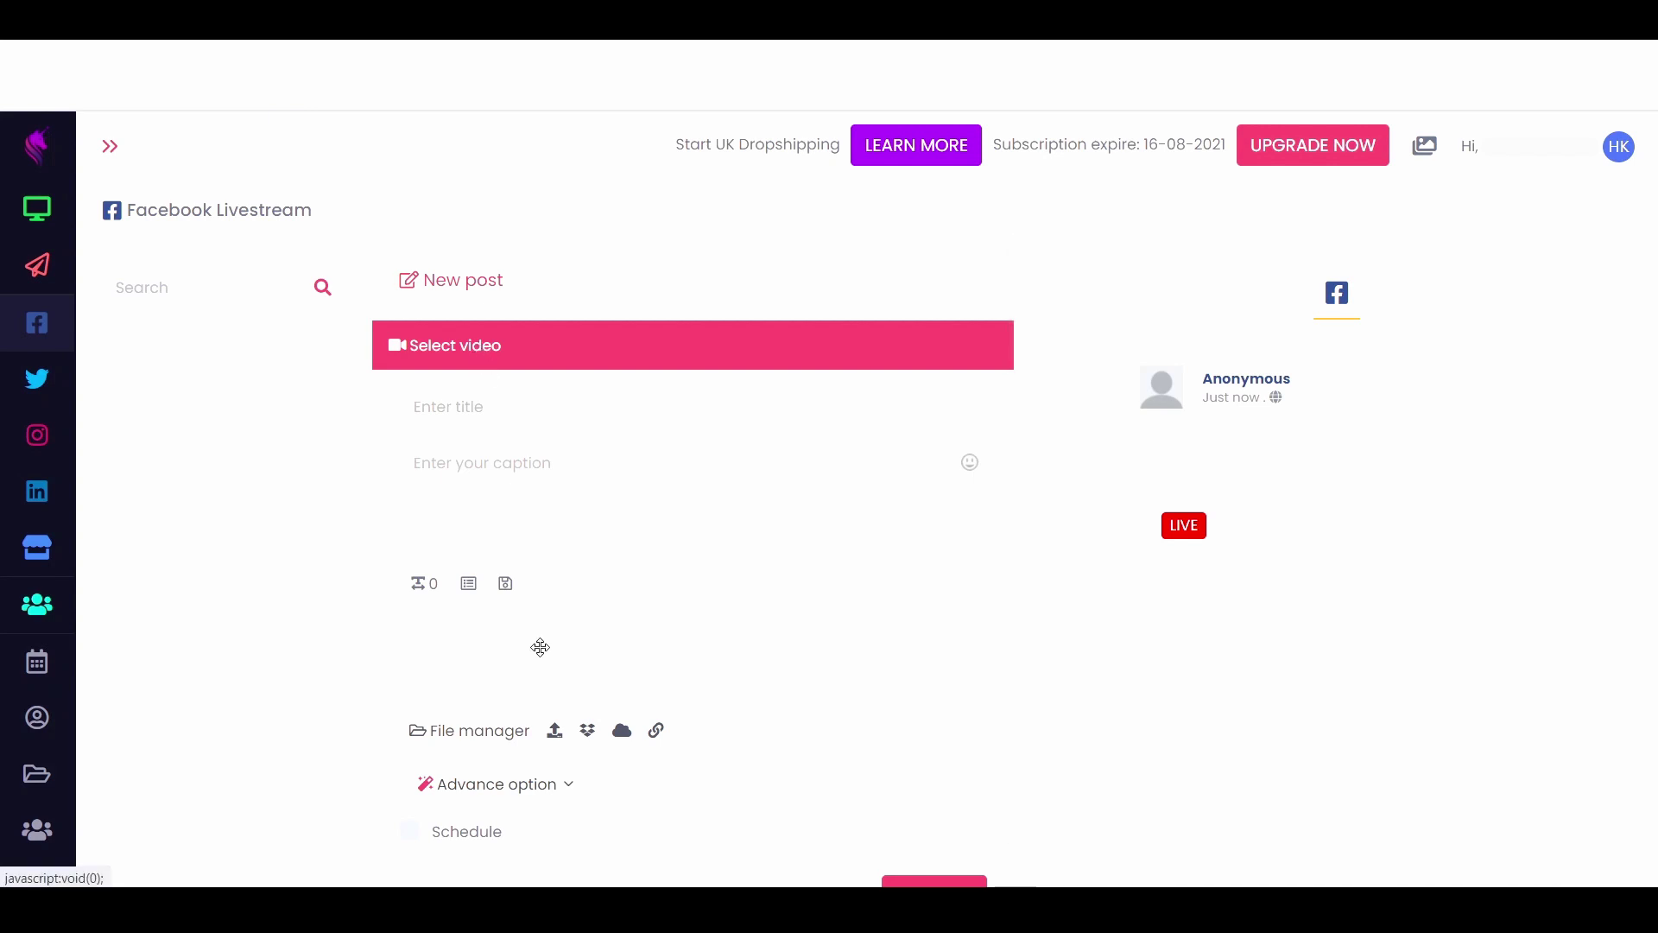
scroll(614, 696, "down", 1)
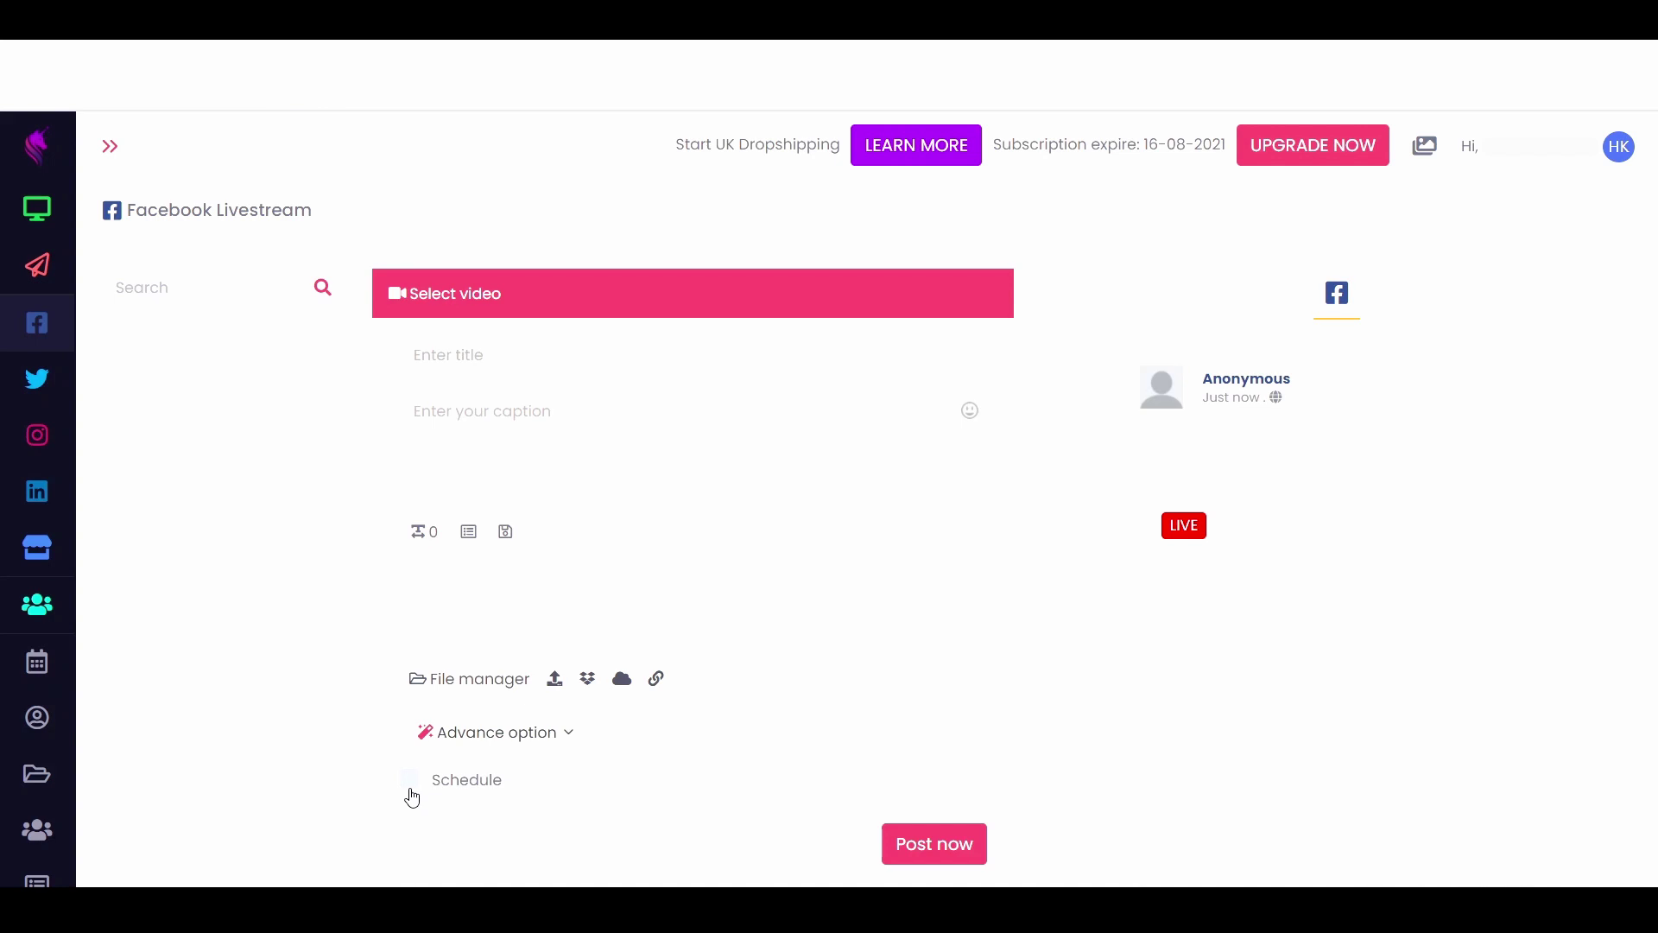
- View the Twitter analytics page and the Worldwide entry on the Twitter trend page
mouse_move(77, 385)
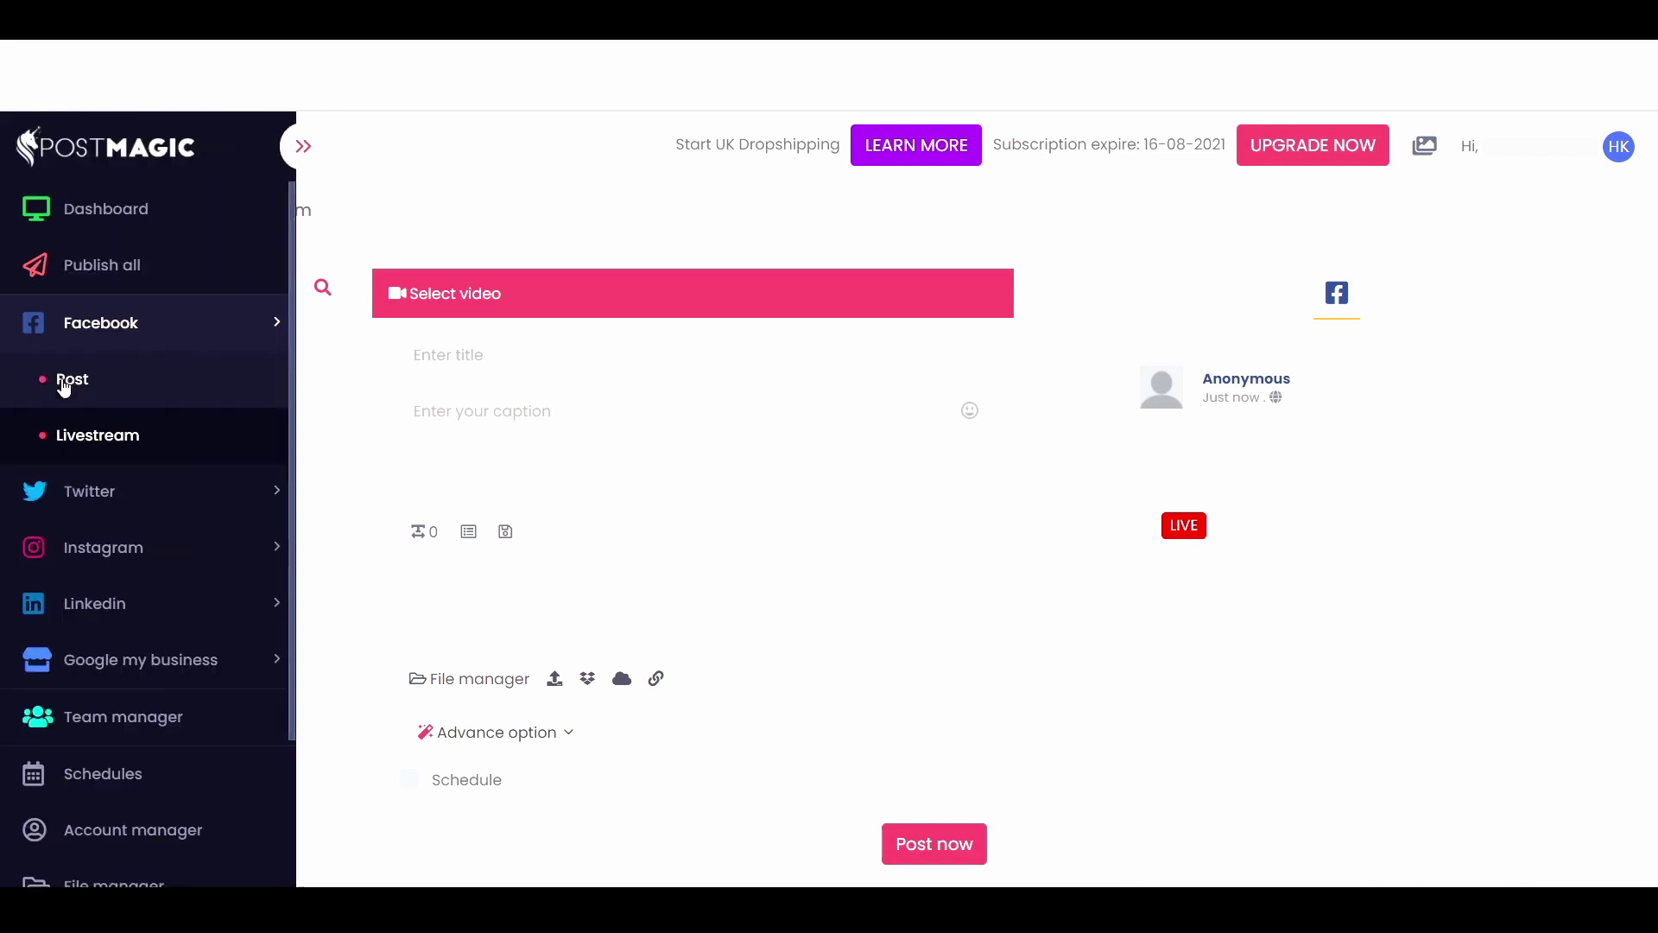
left_click(126, 493)
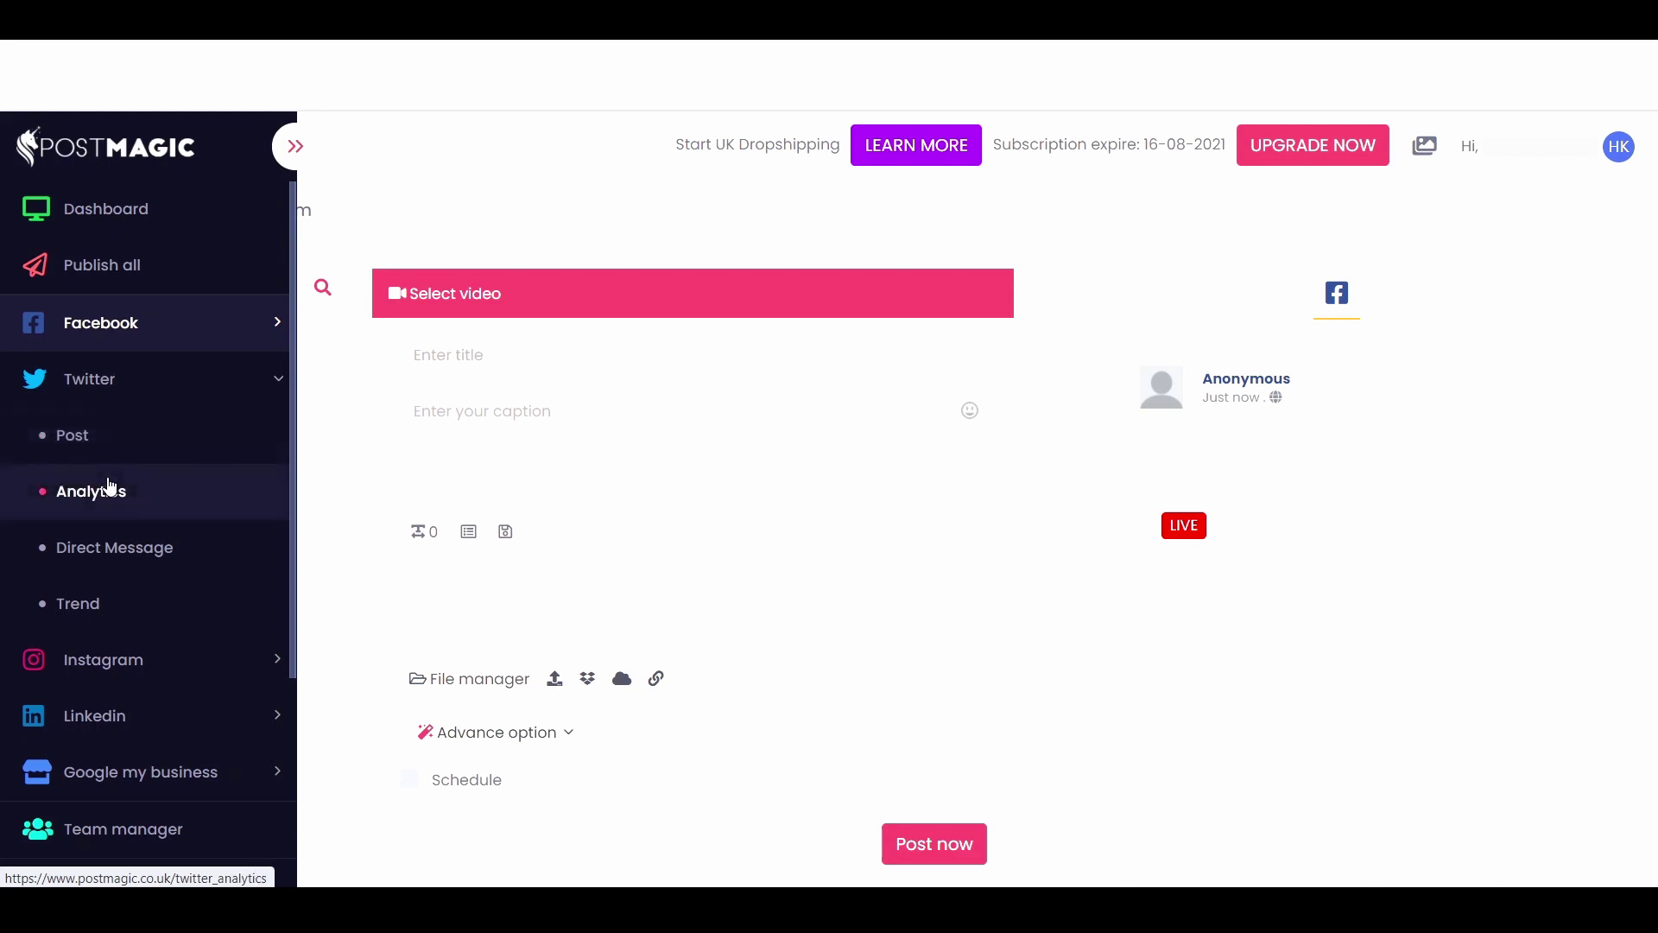
left_click(111, 488)
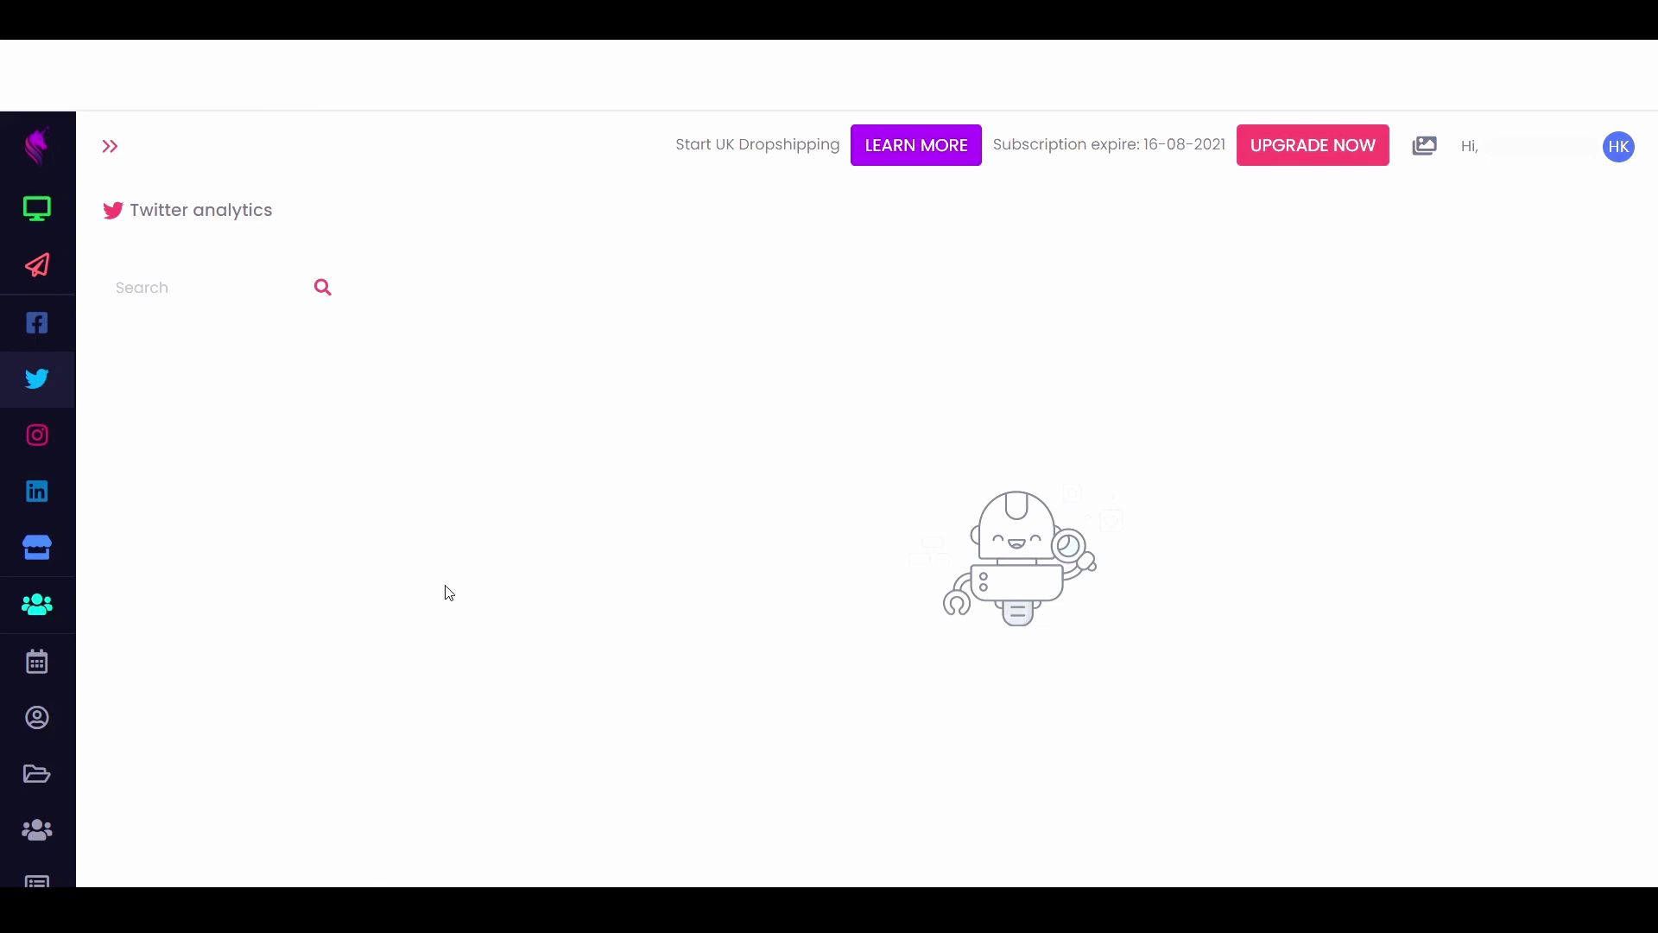
mouse_move(136, 555)
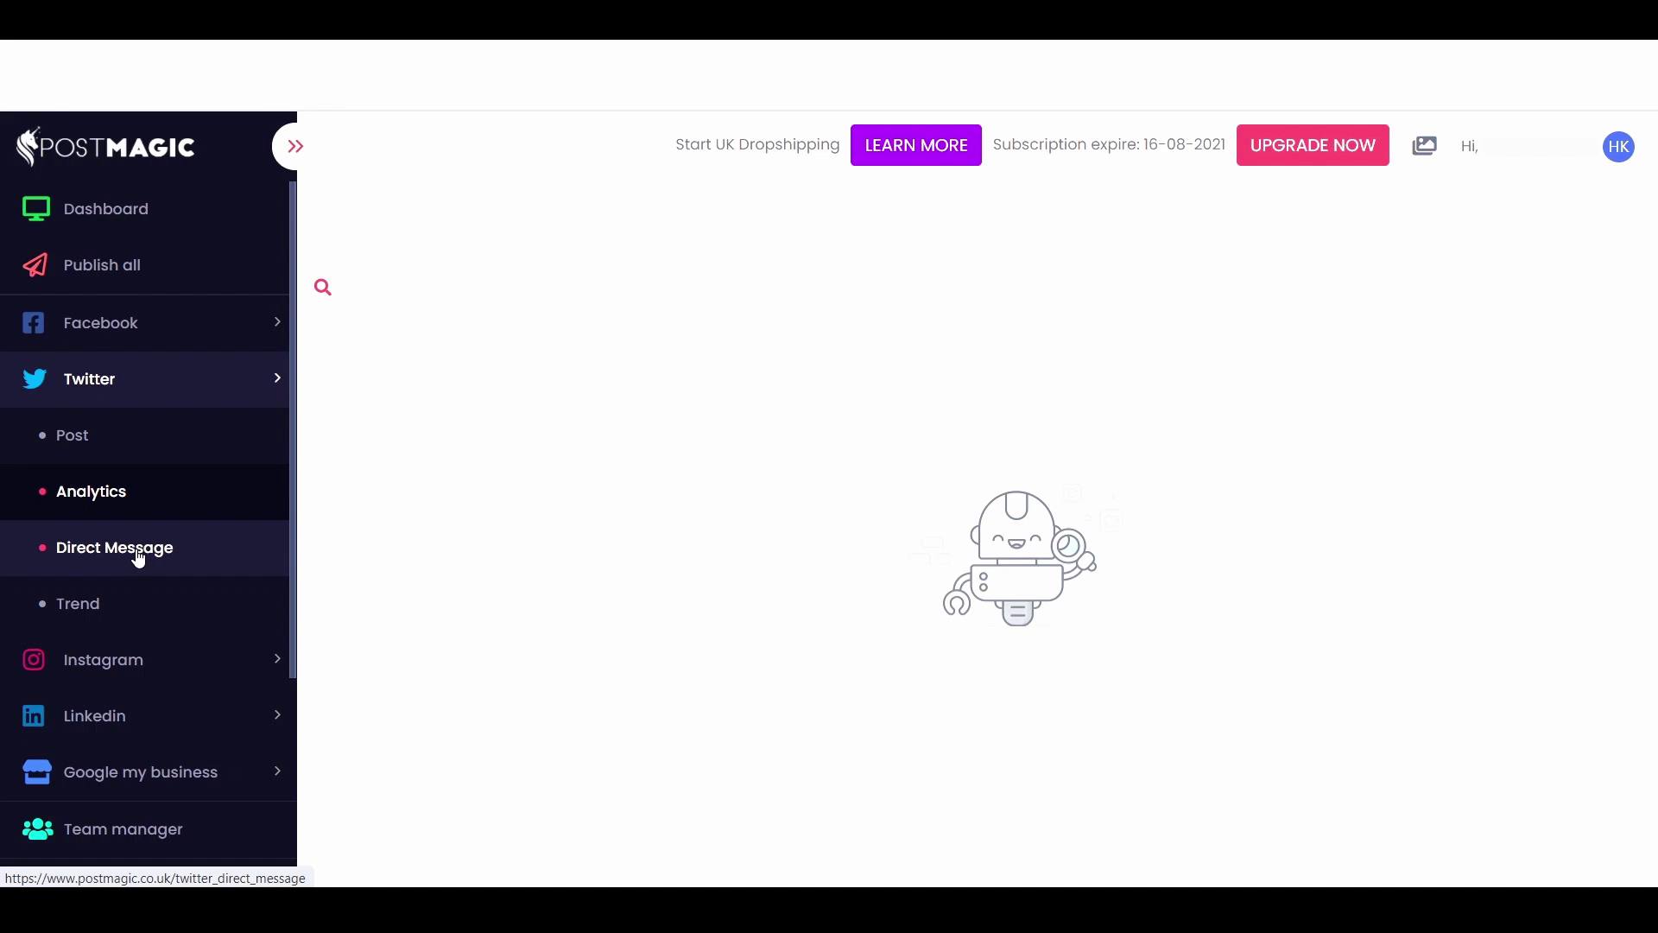
left_click(103, 613)
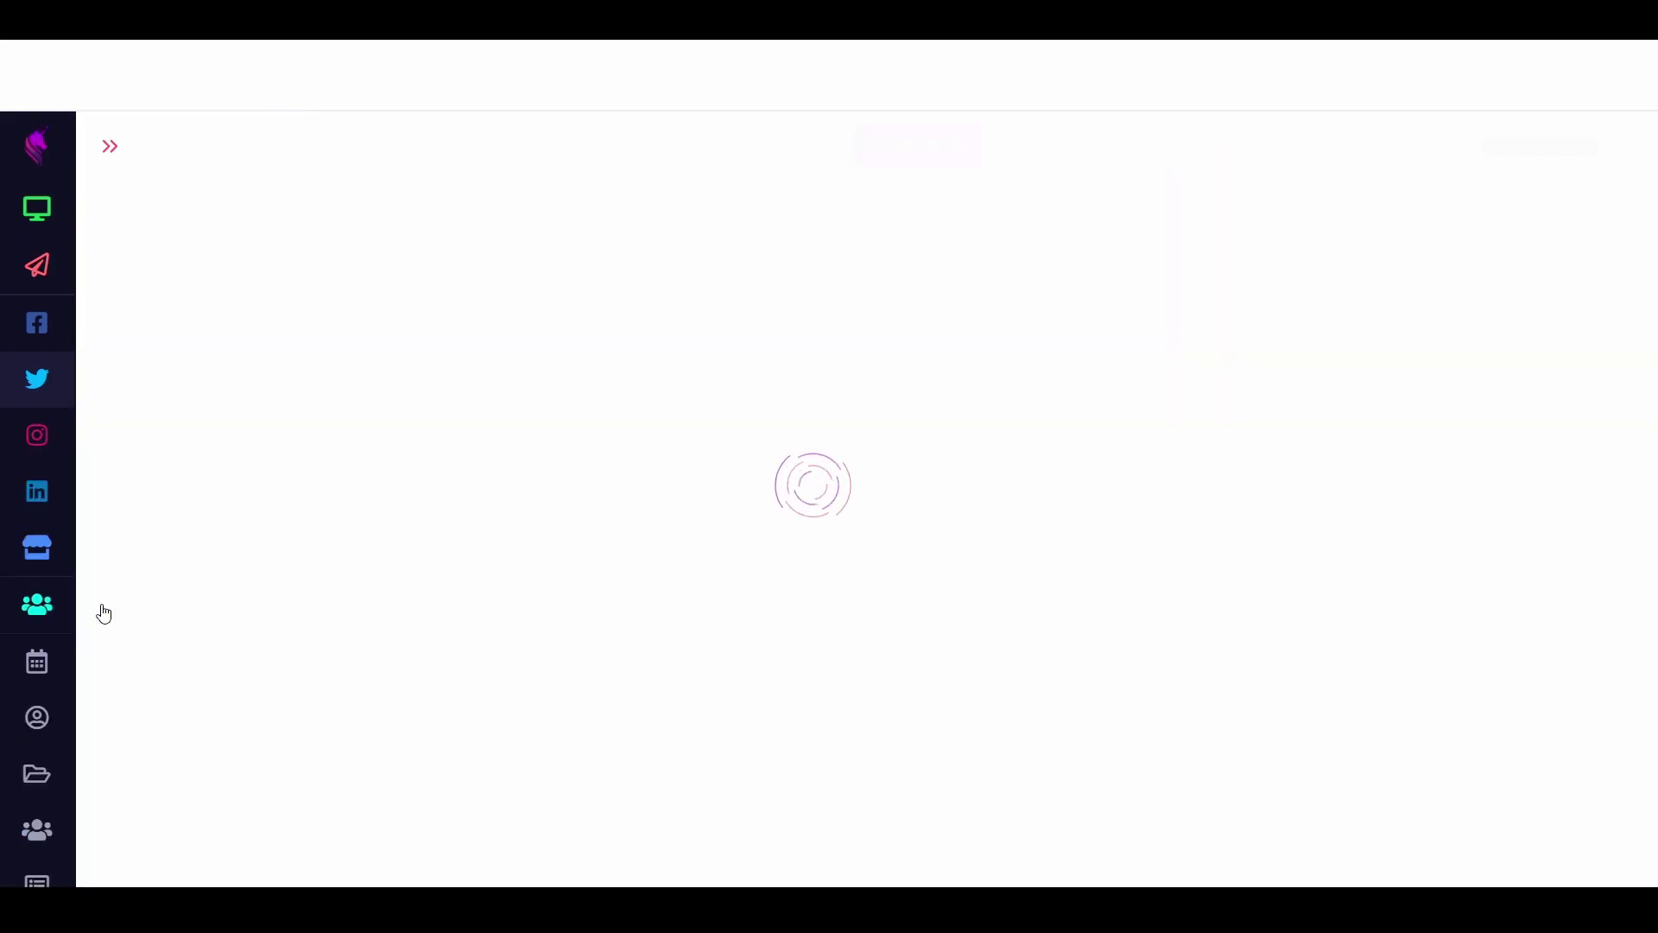
left_click(222, 354)
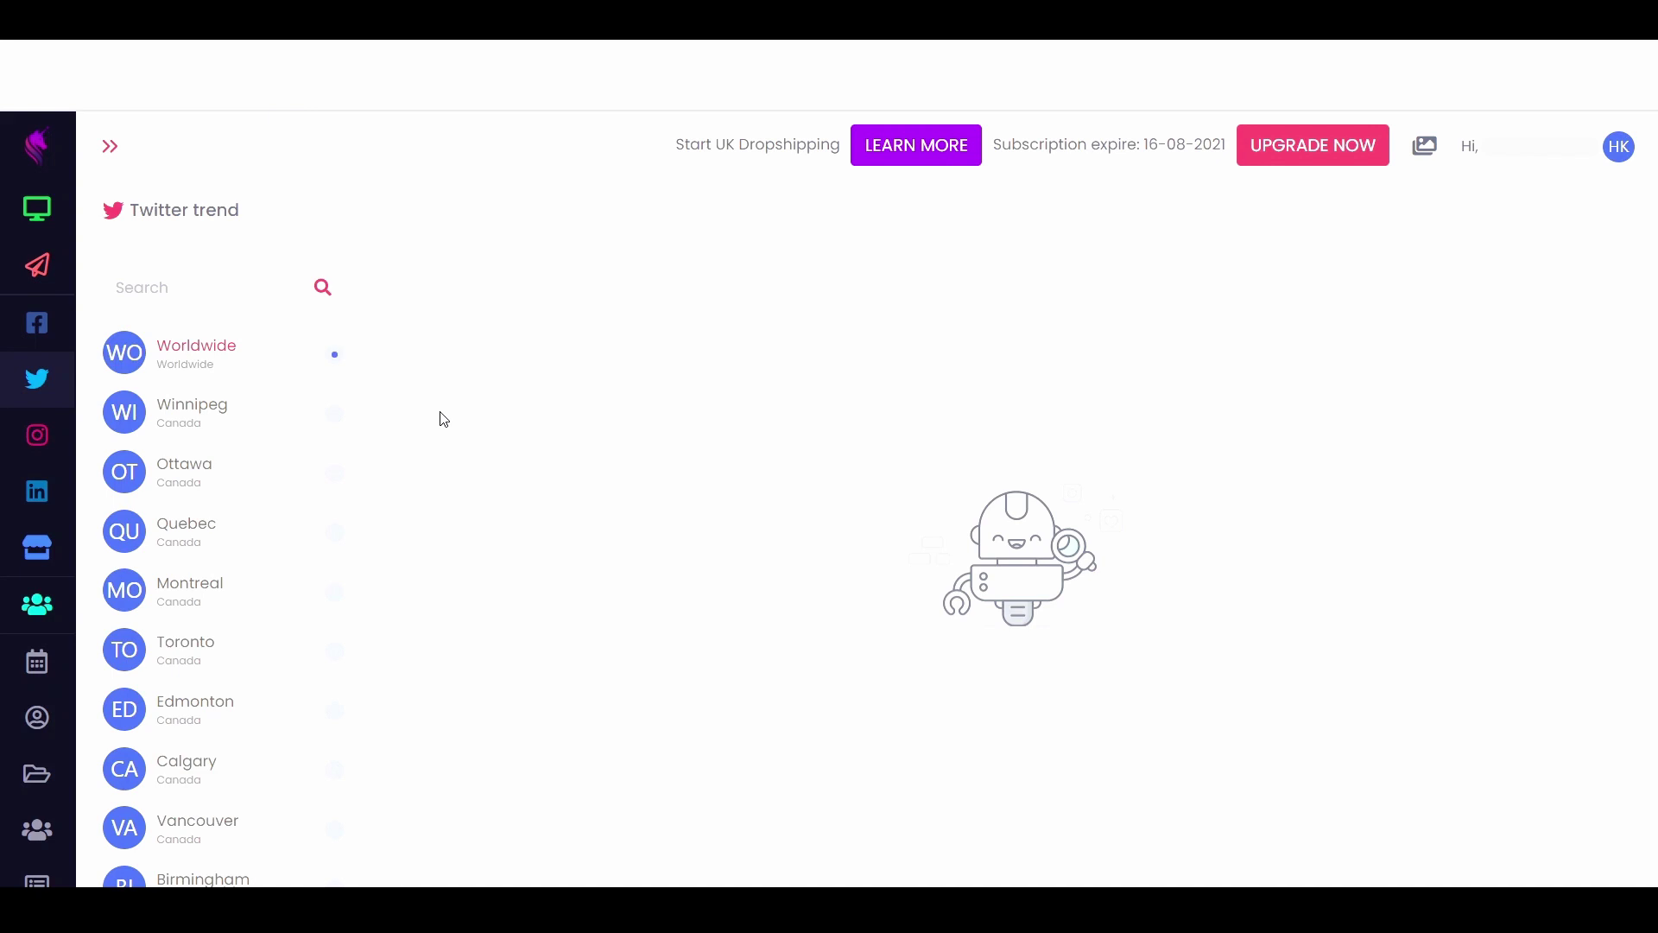
- Reveal the modules available for Instagram, Linkedin and Google my business
mouse_move(48, 433)
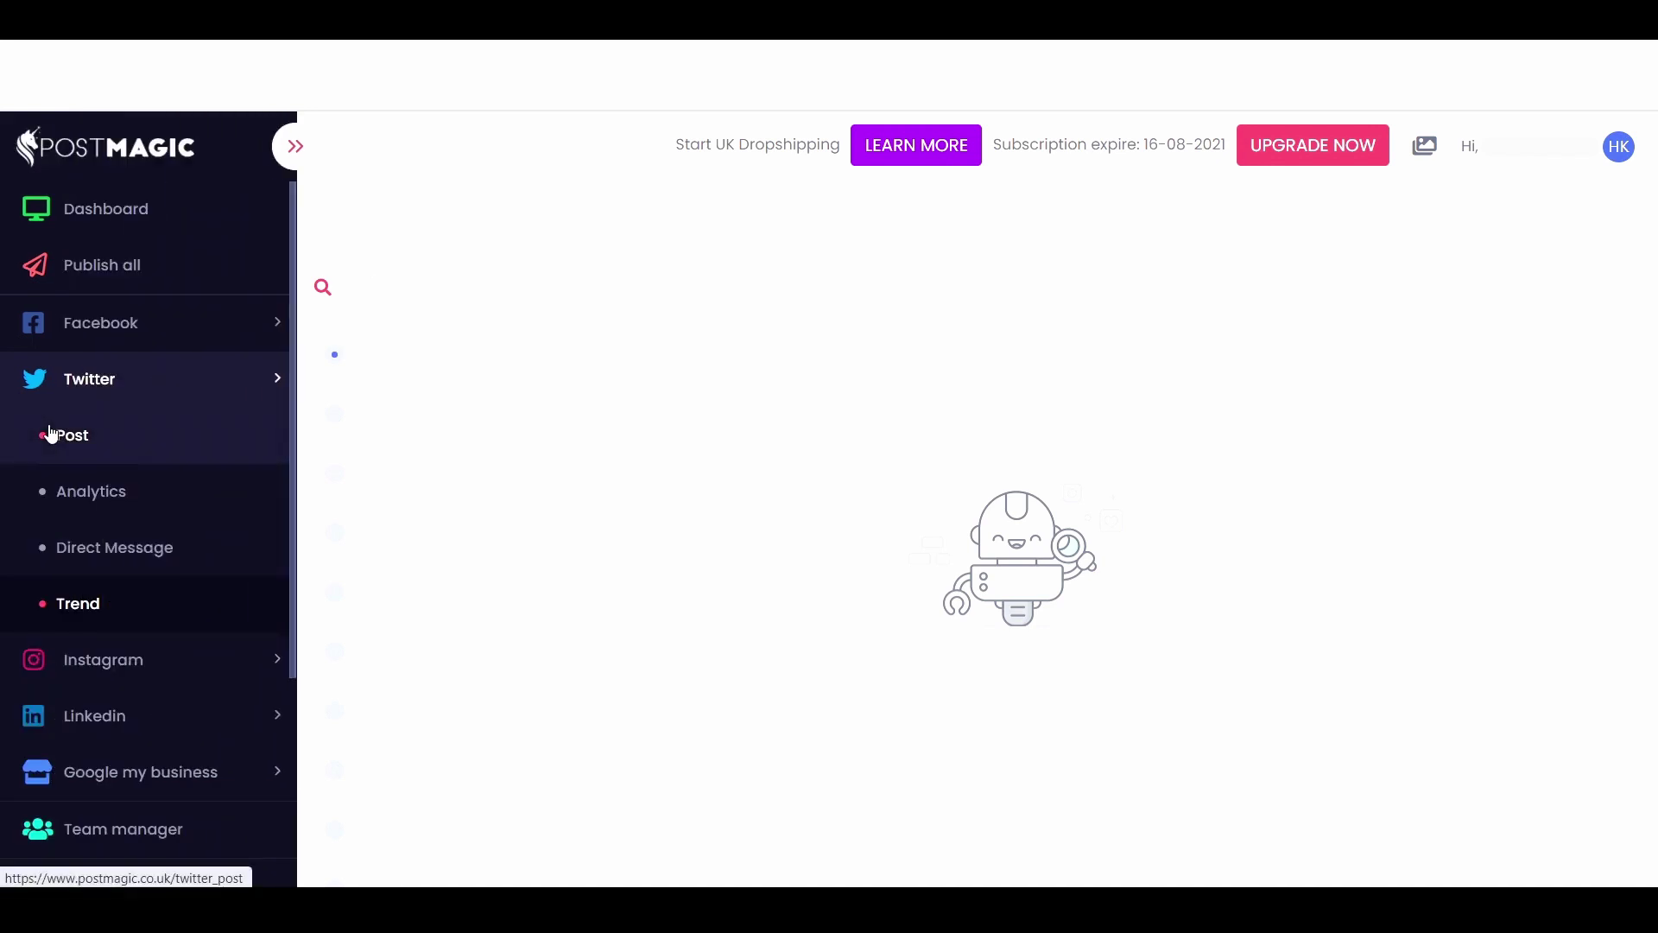
left_click(107, 661)
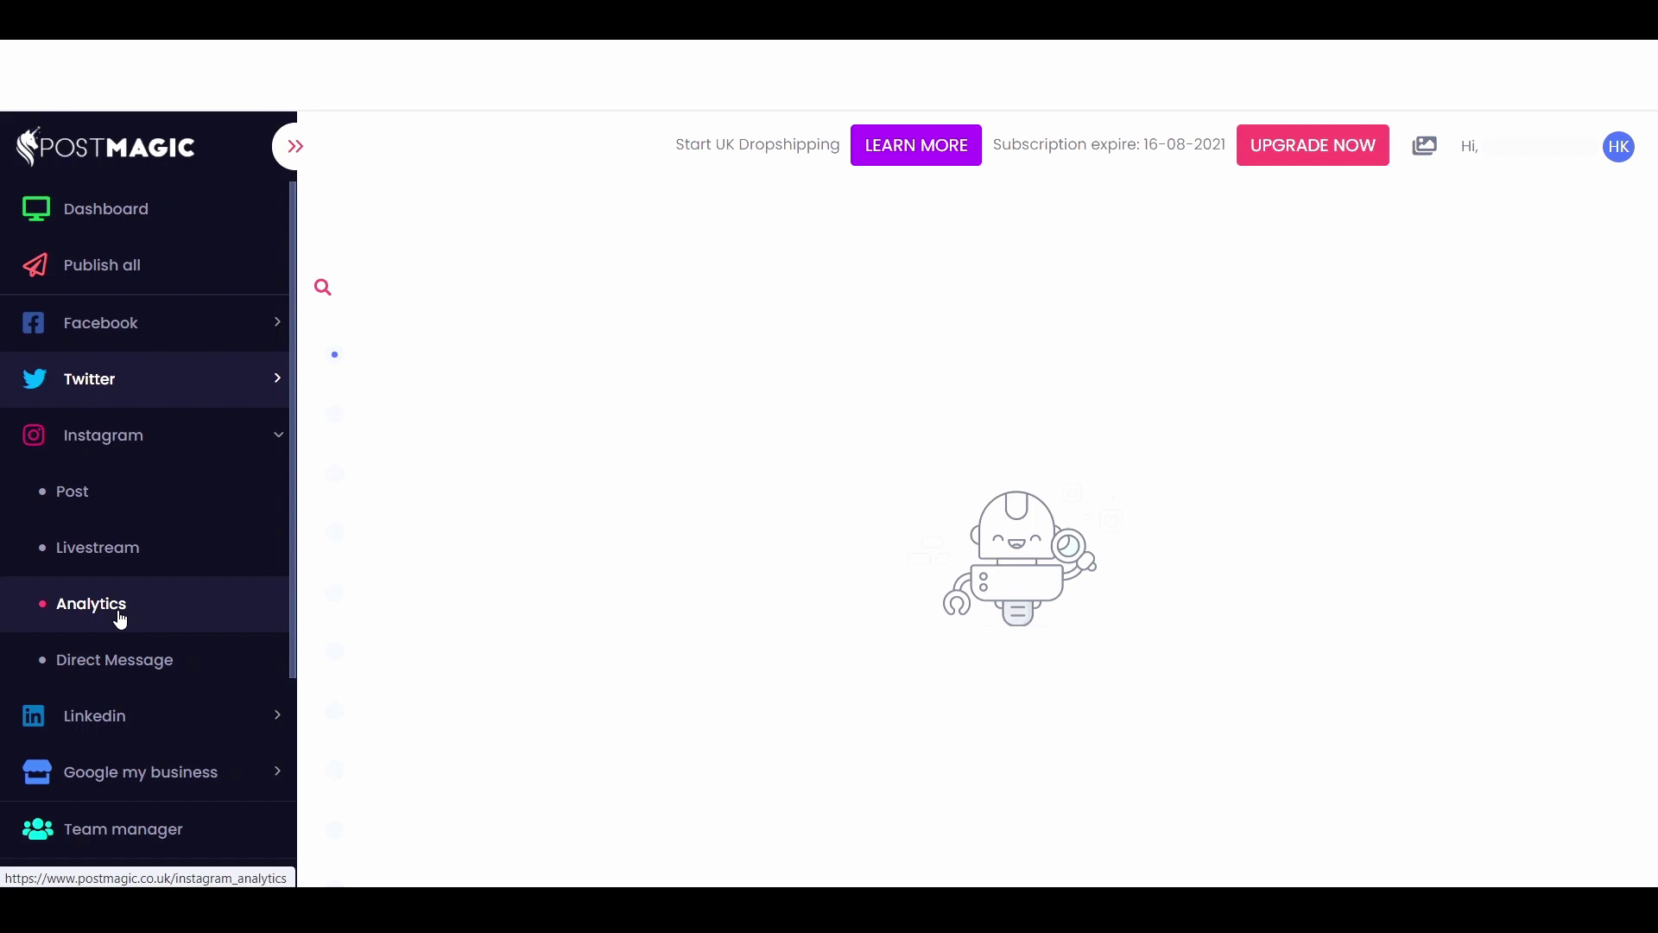
left_click(199, 730)
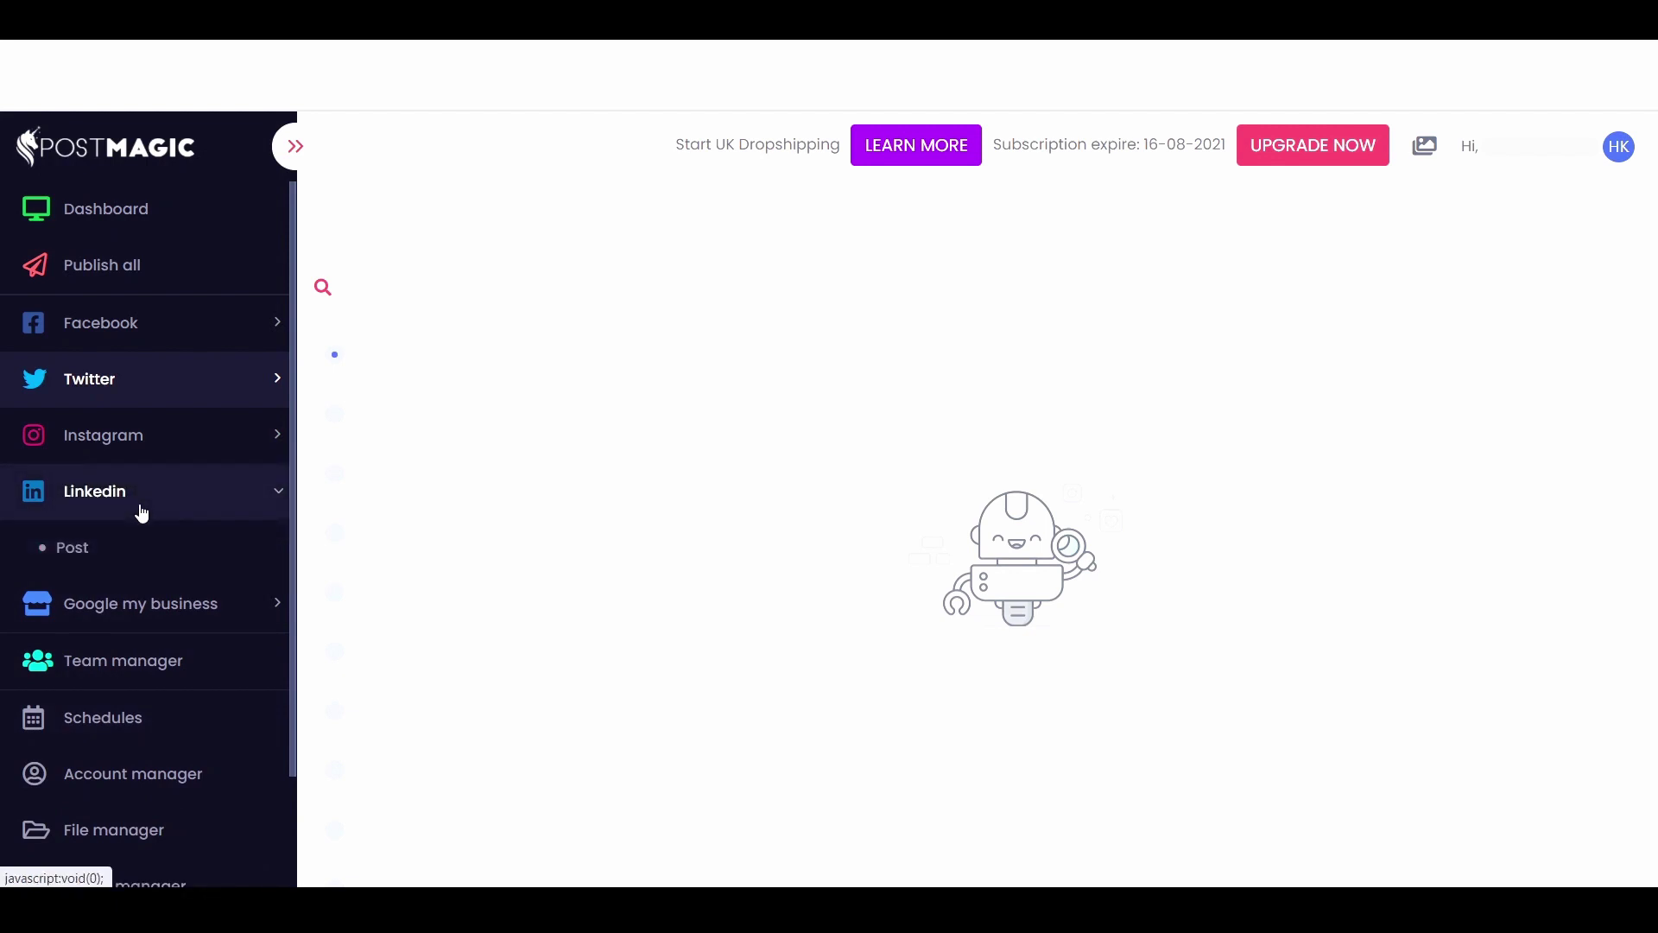
left_click(200, 611)
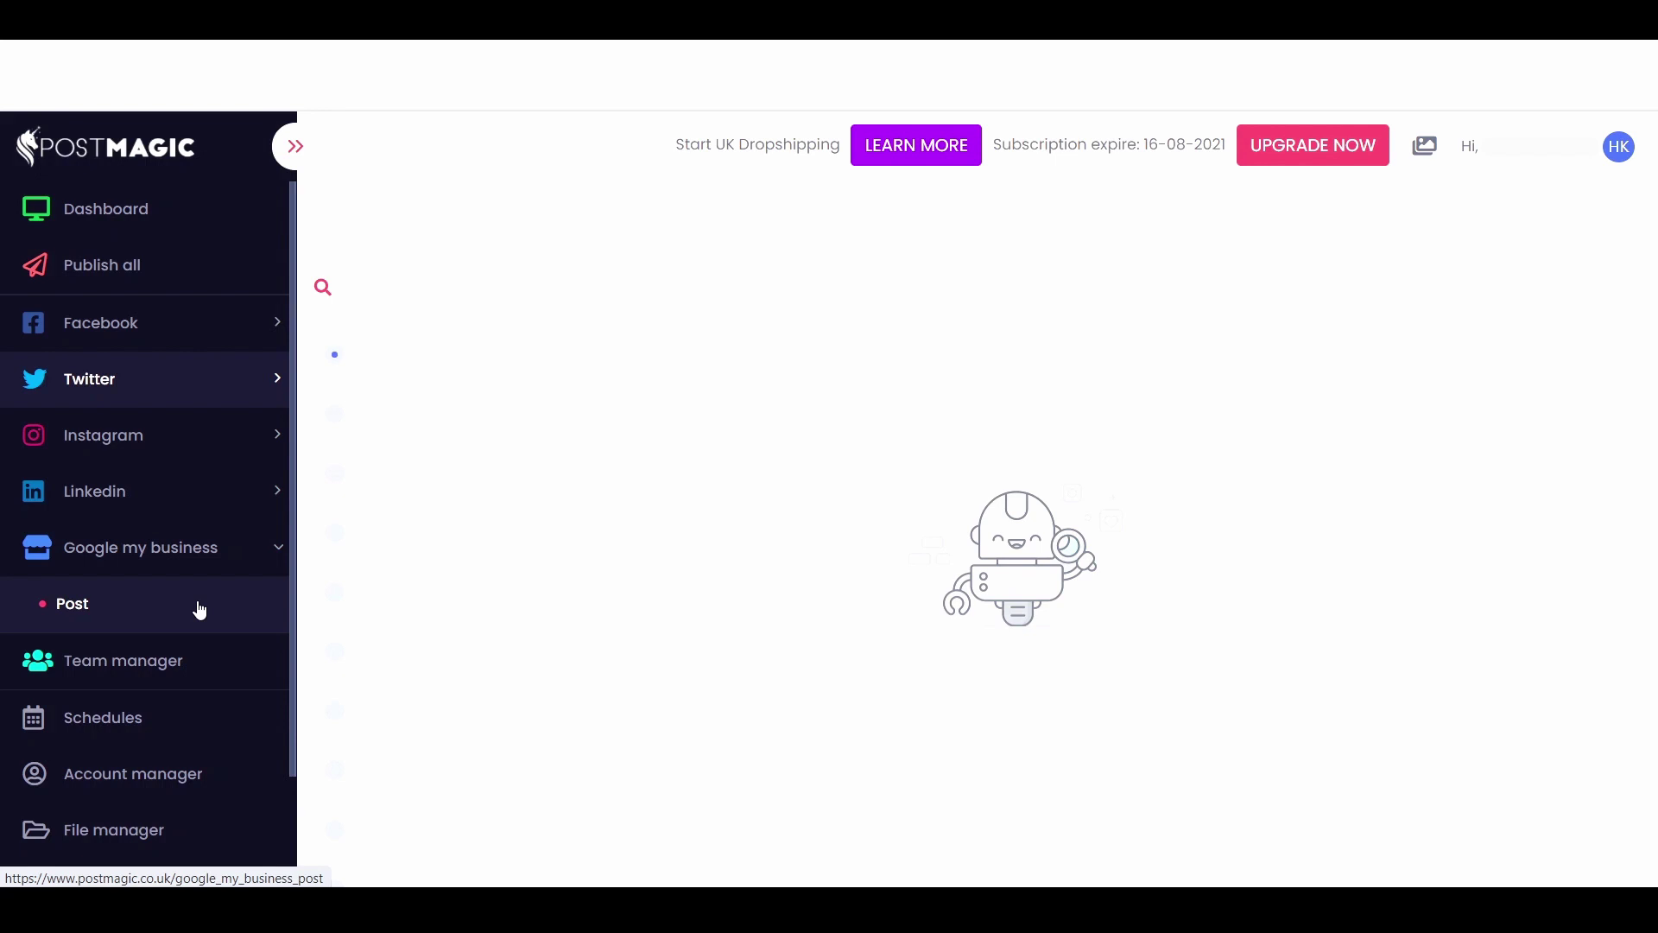
- Open the member invitation form in Team manager and examine its module and account permissions
left_click(181, 672)
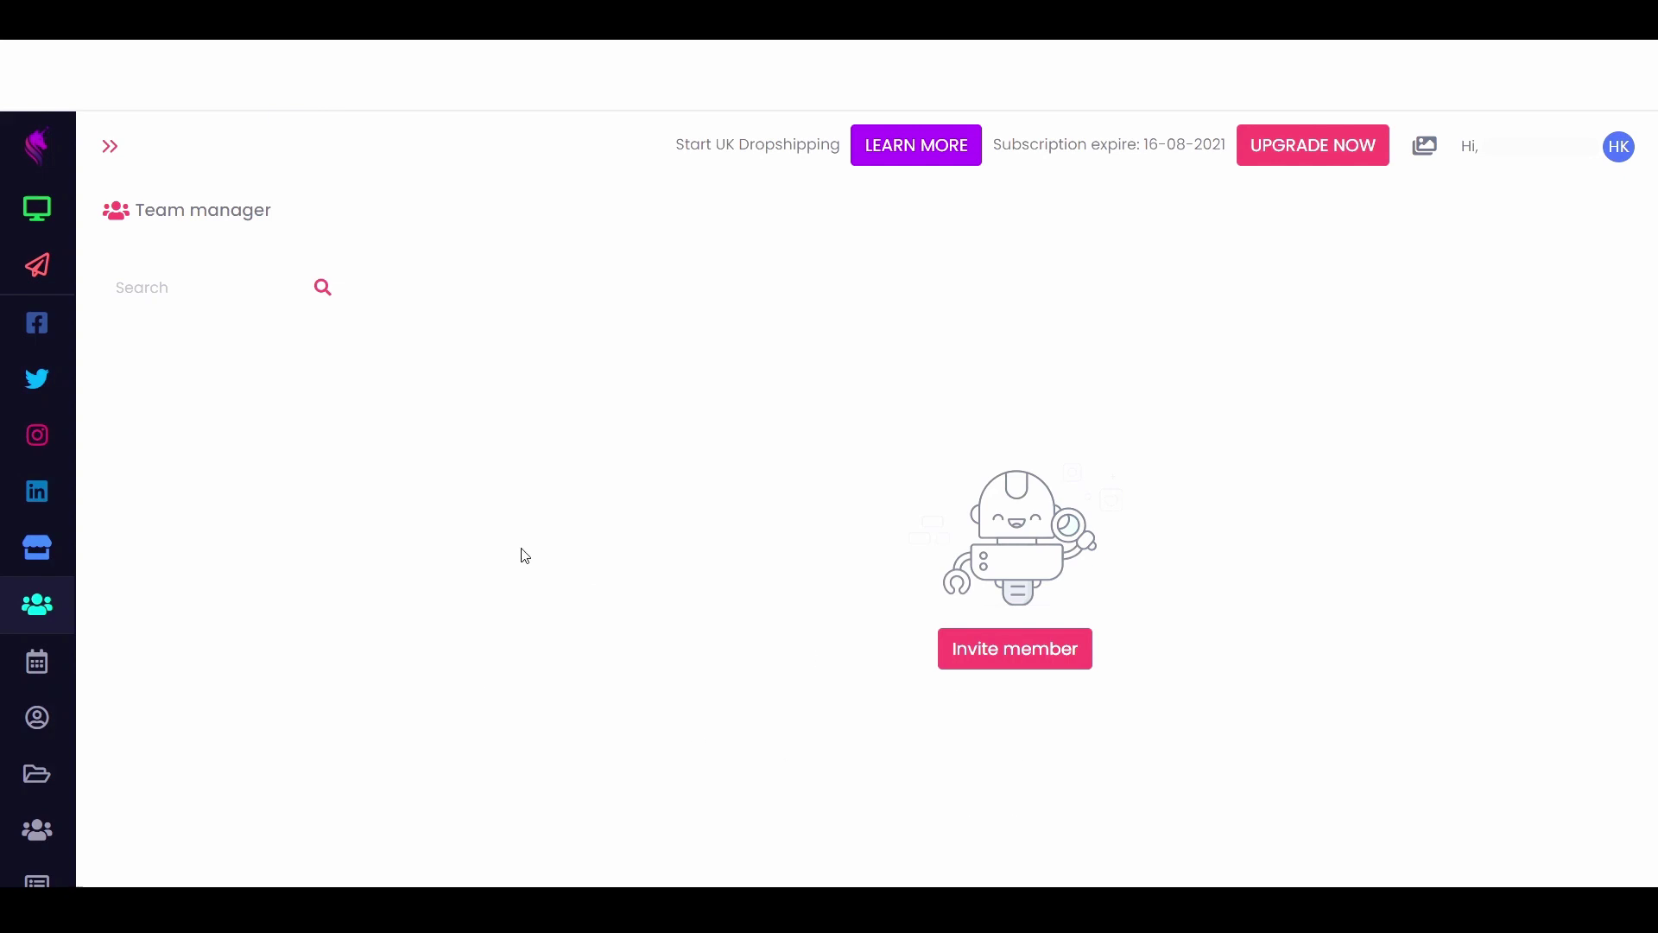
left_click(1022, 674)
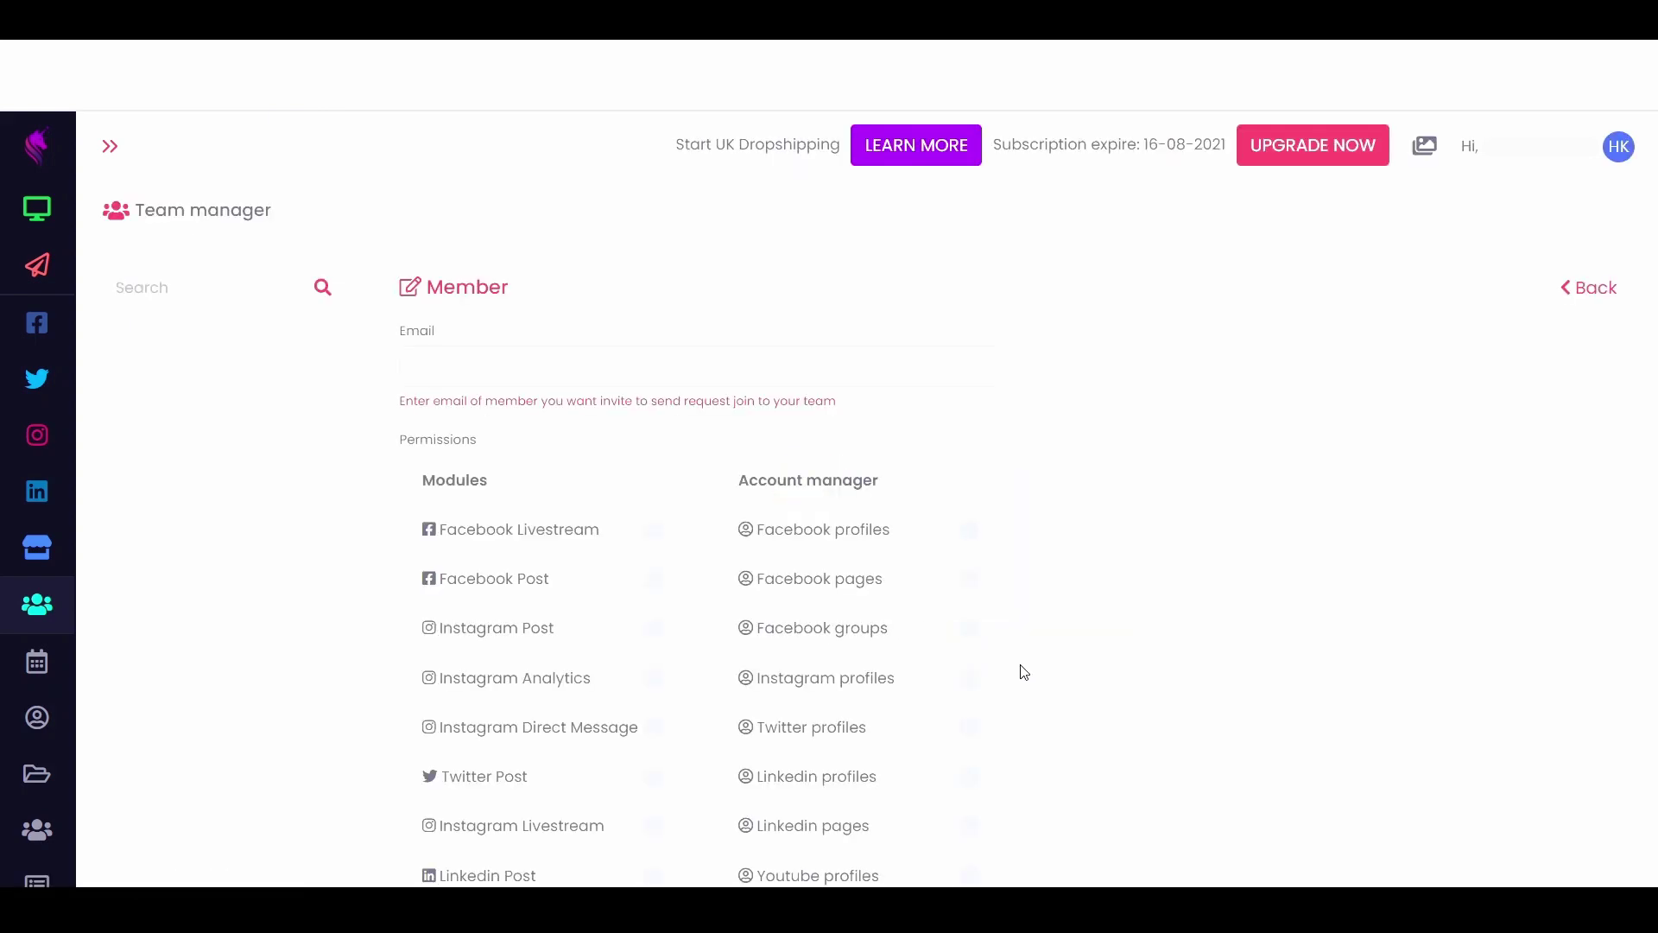
scroll(1022, 673, "down", 2)
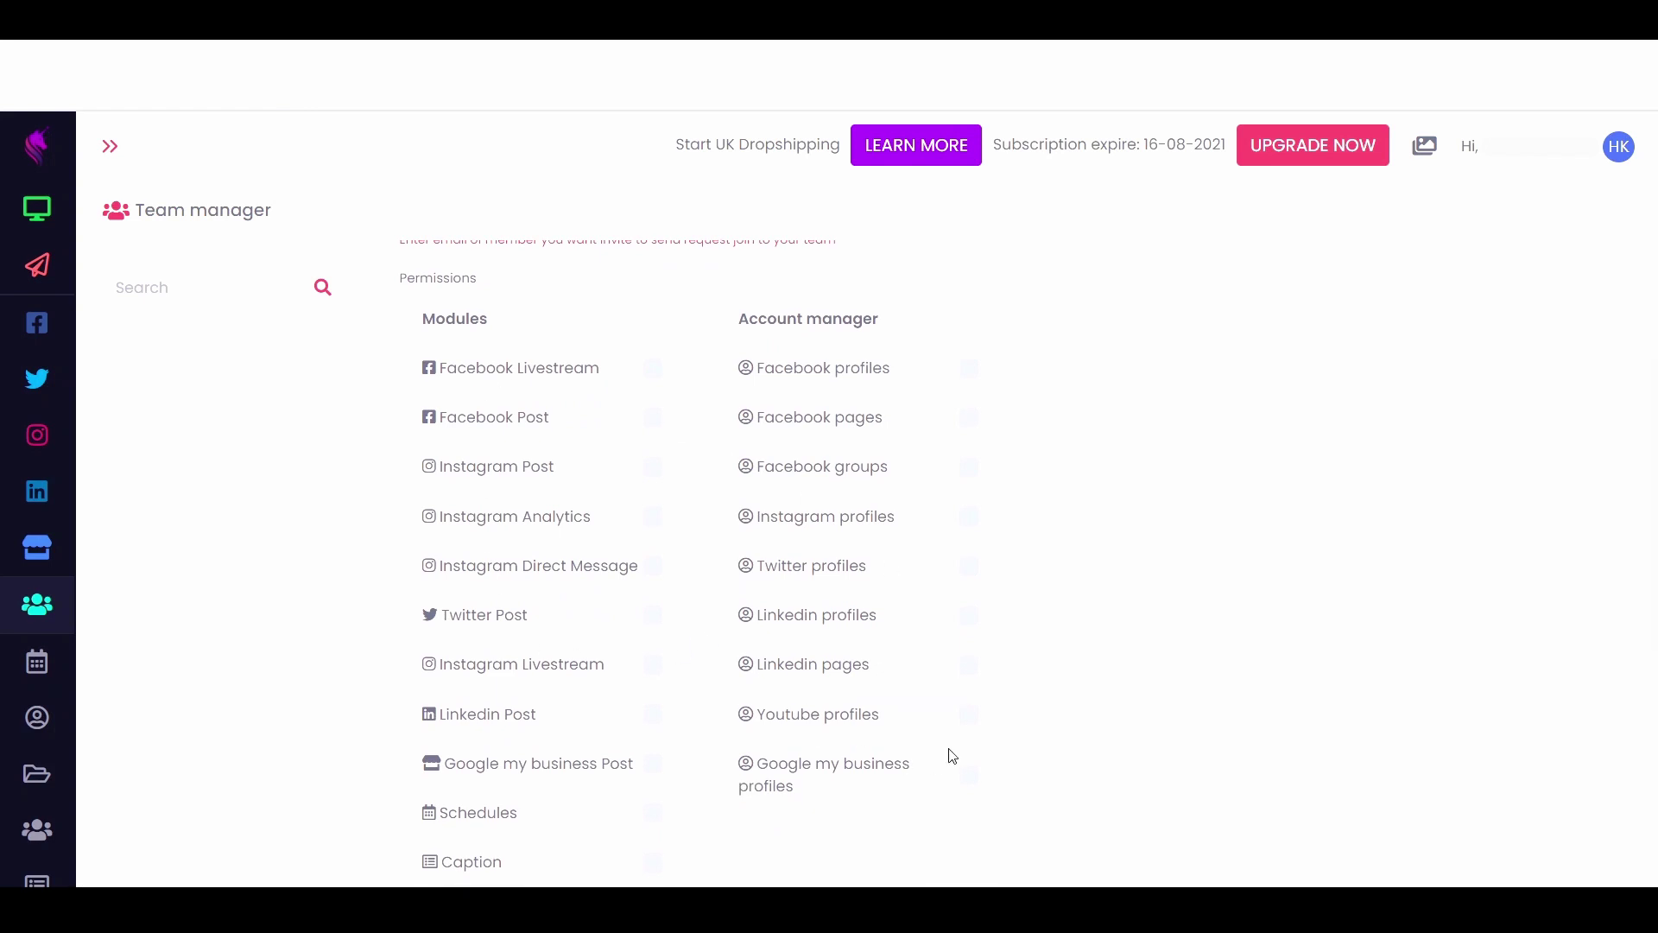
- View the May 2021 calendar in Schedules and the account connection options in Account manager
mouse_move(129, 615)
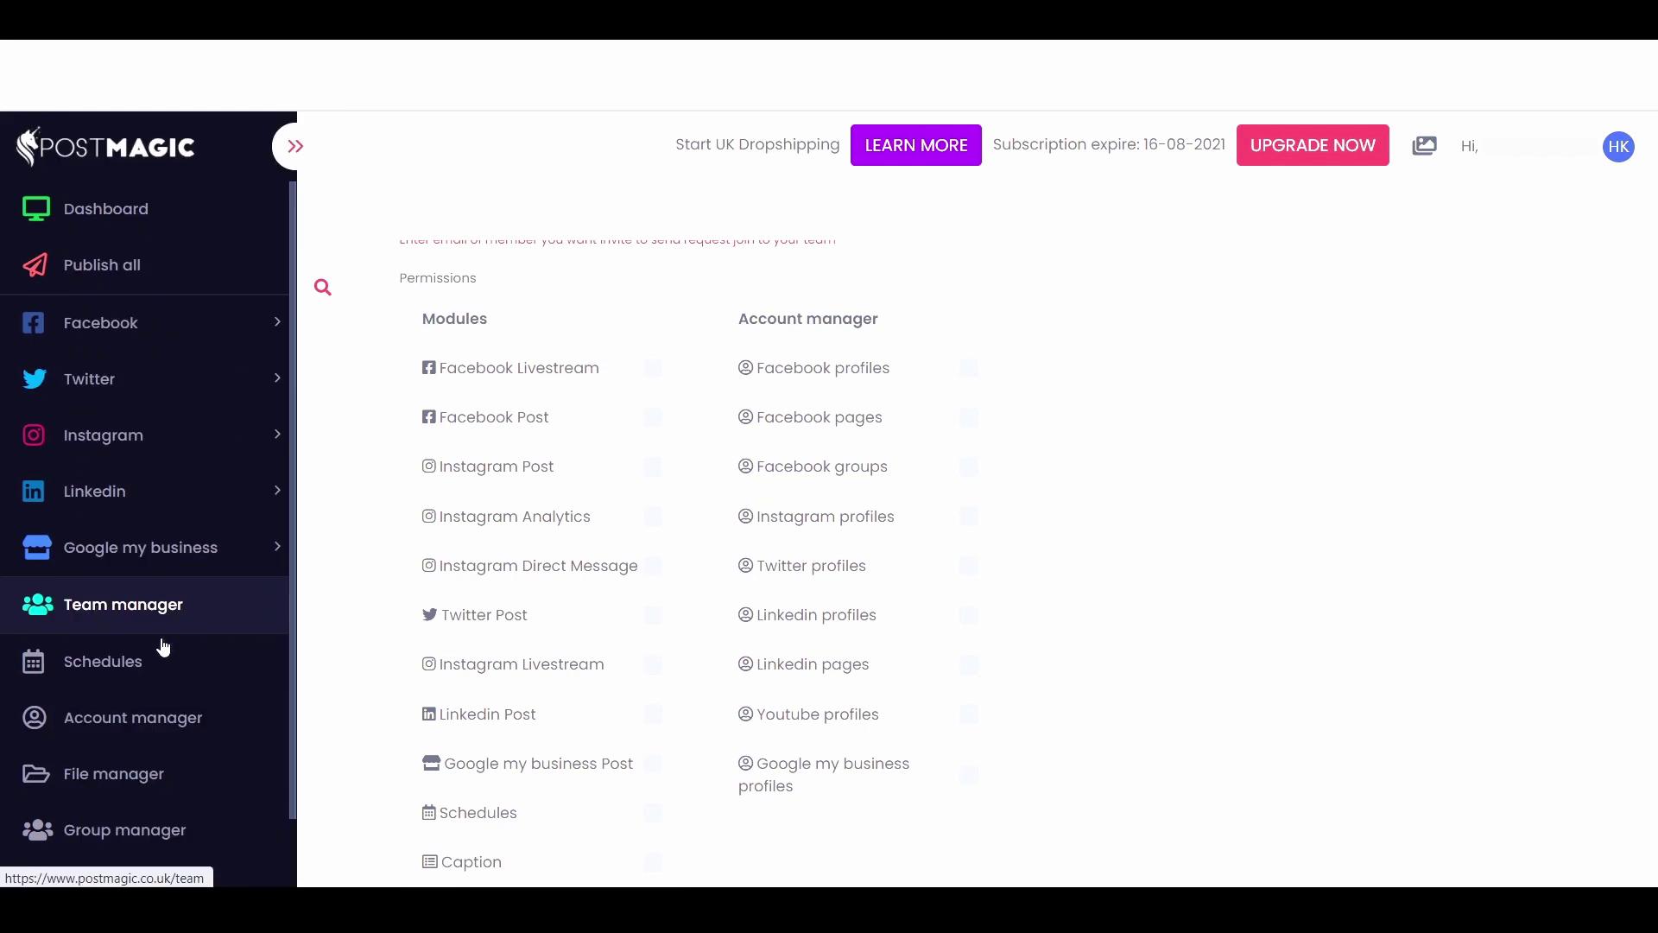
left_click(122, 679)
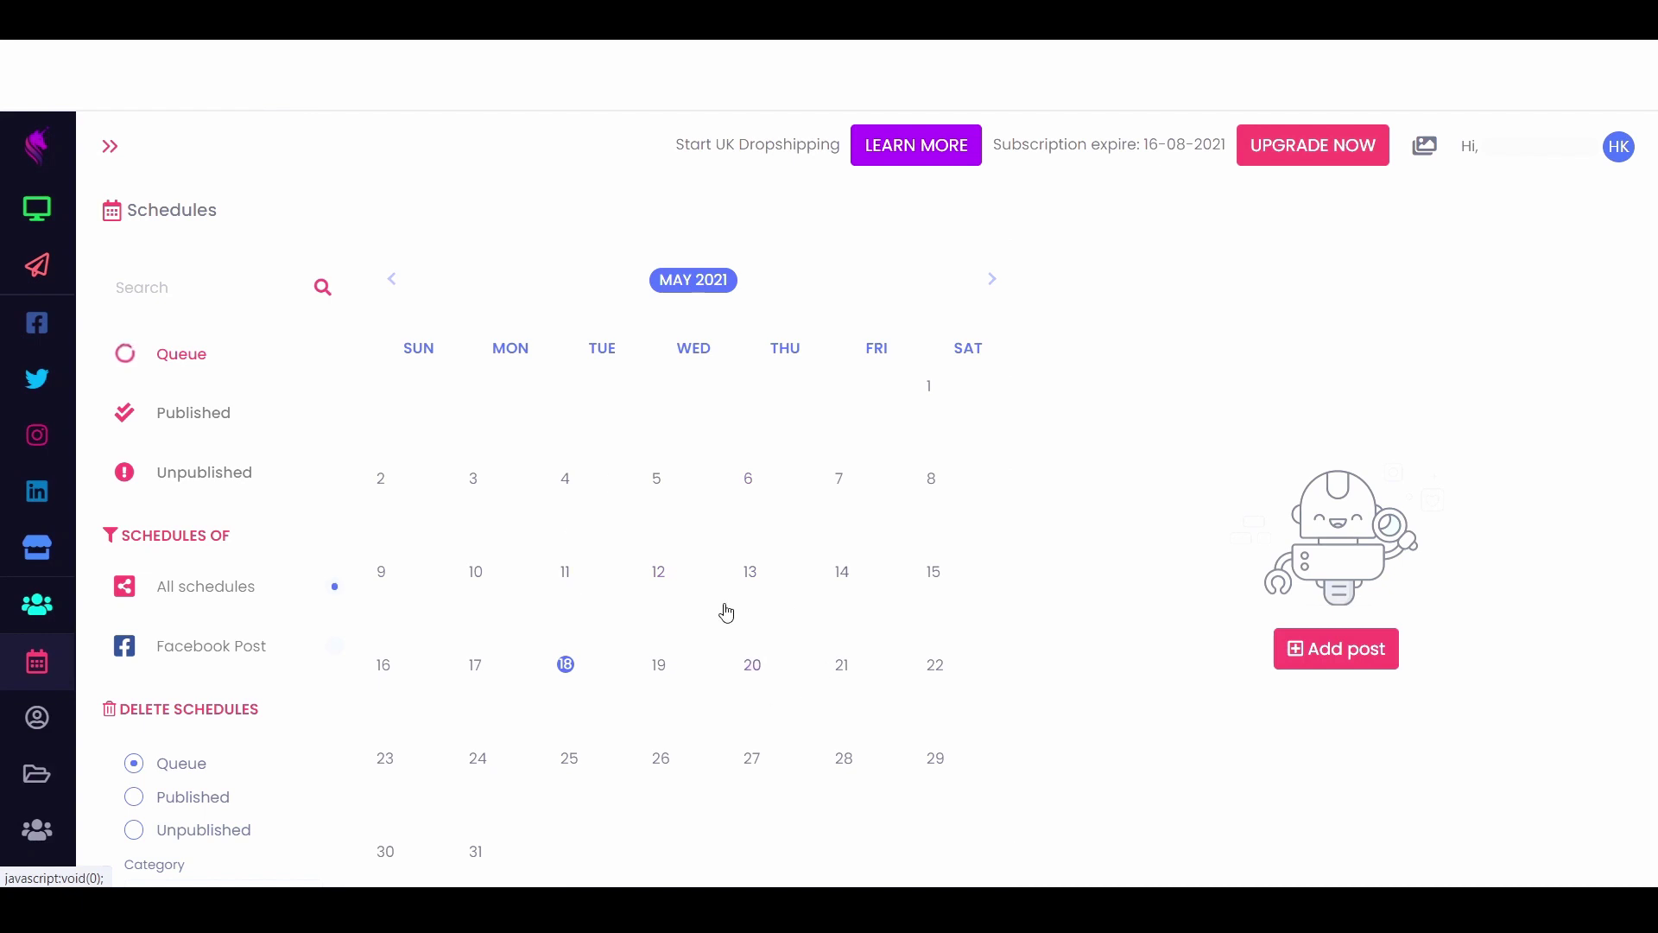
scroll(799, 724, "down", 1)
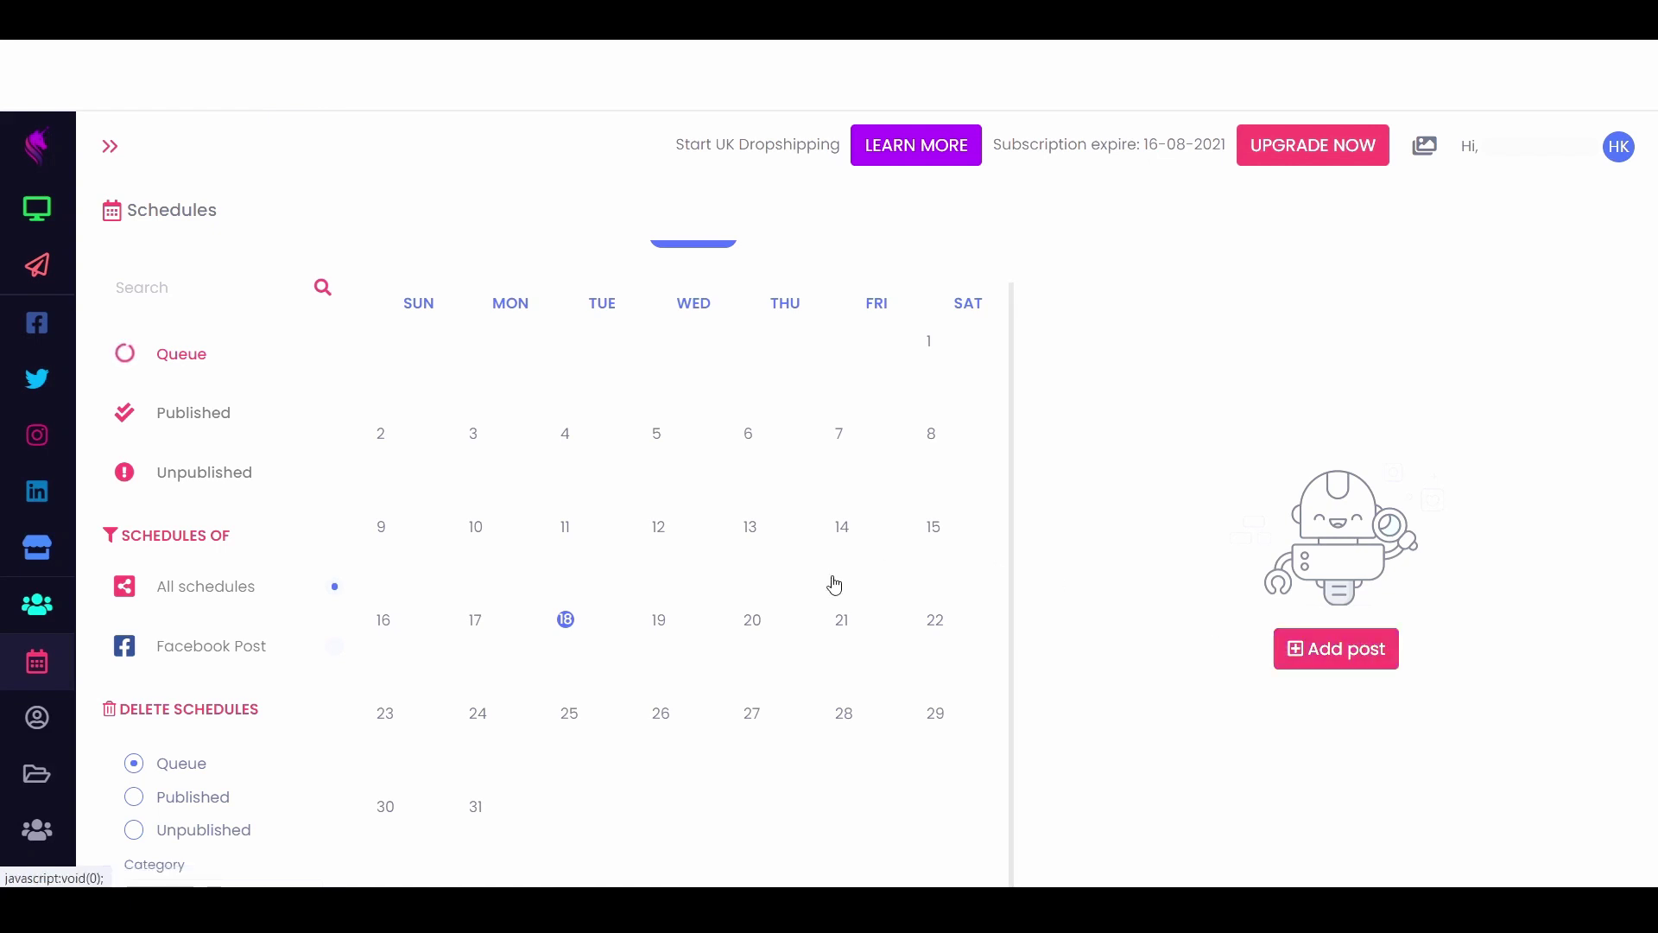
mouse_move(43, 716)
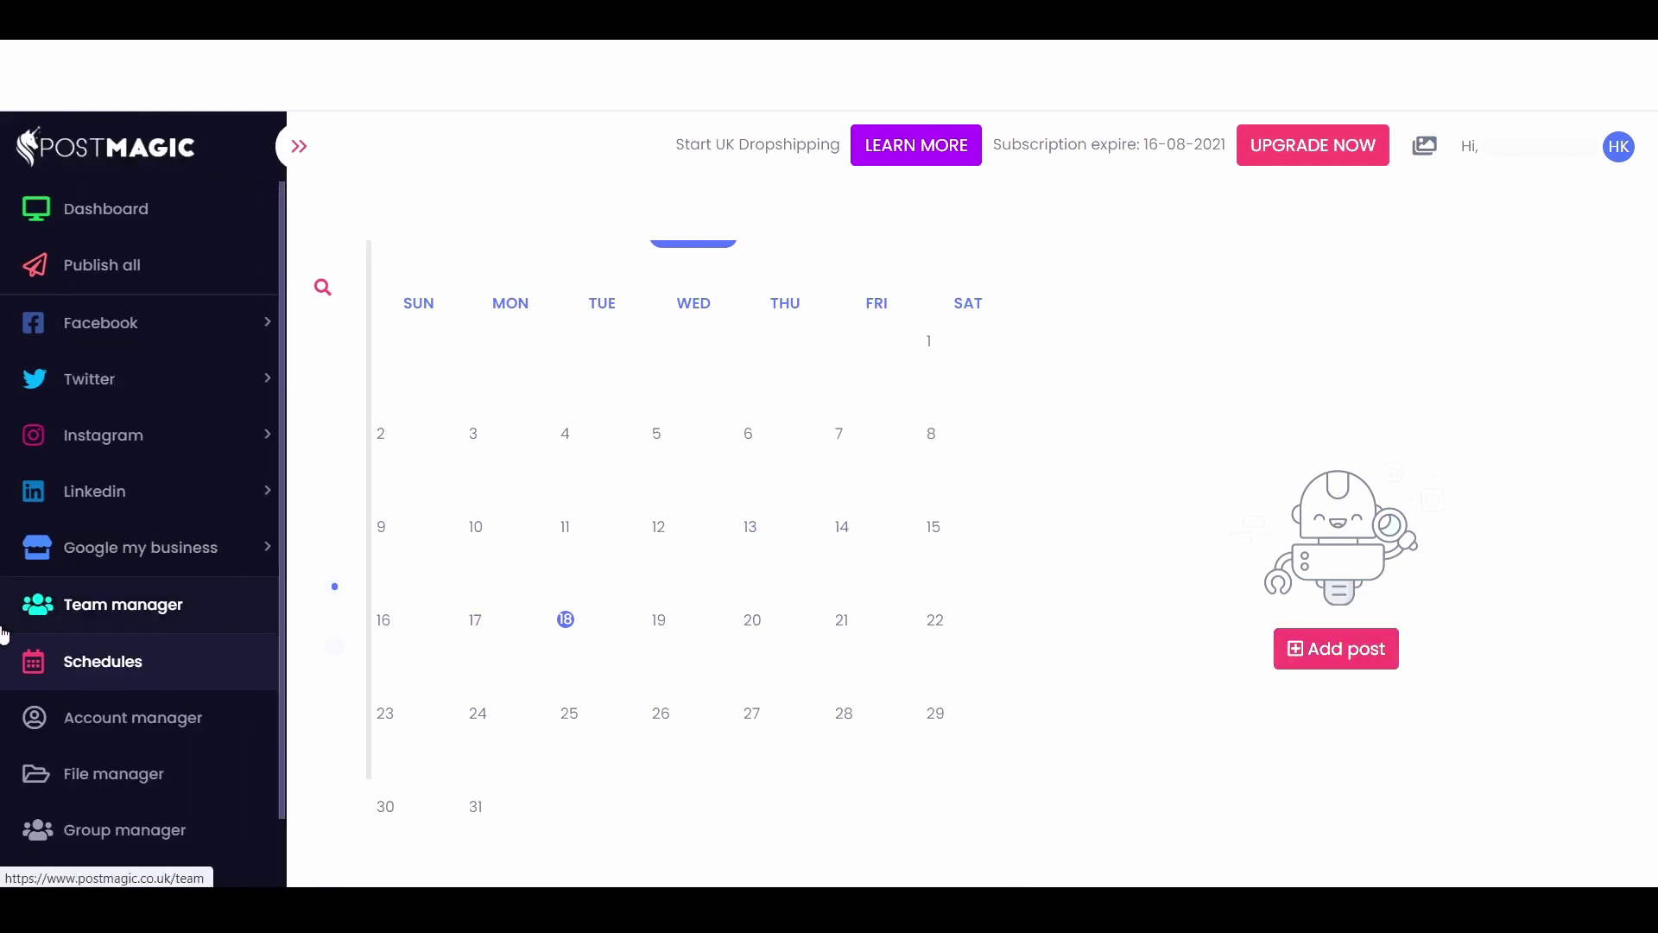
left_click(123, 726)
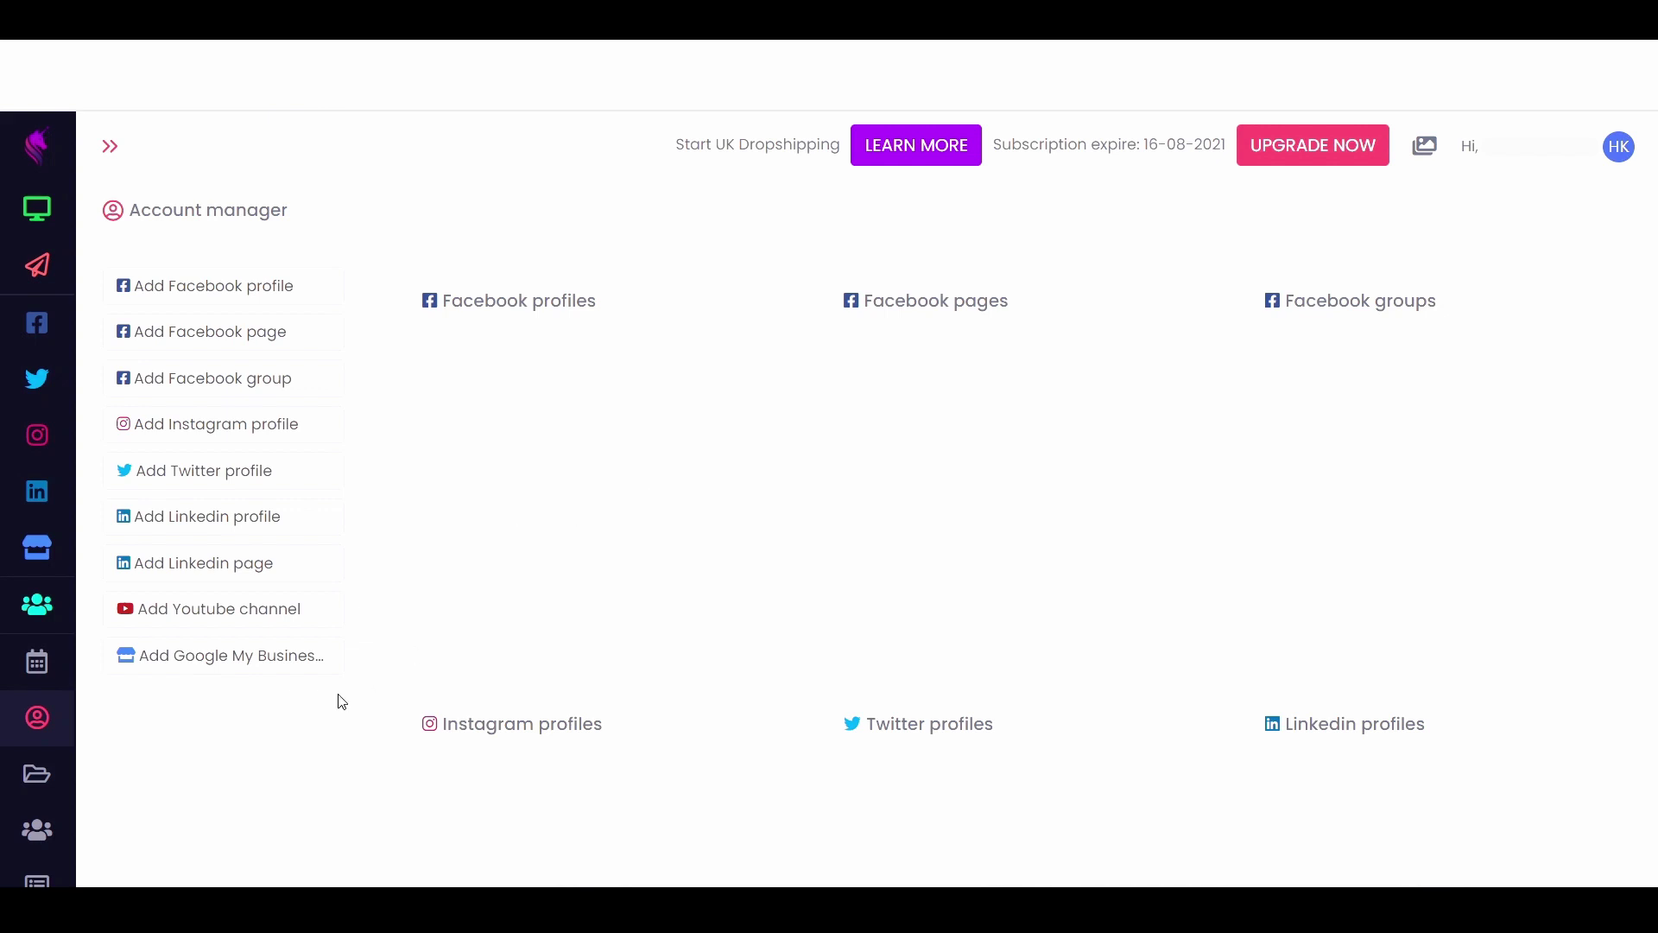
- View the media library in File manager and the Group manager page
left_click(39, 773)
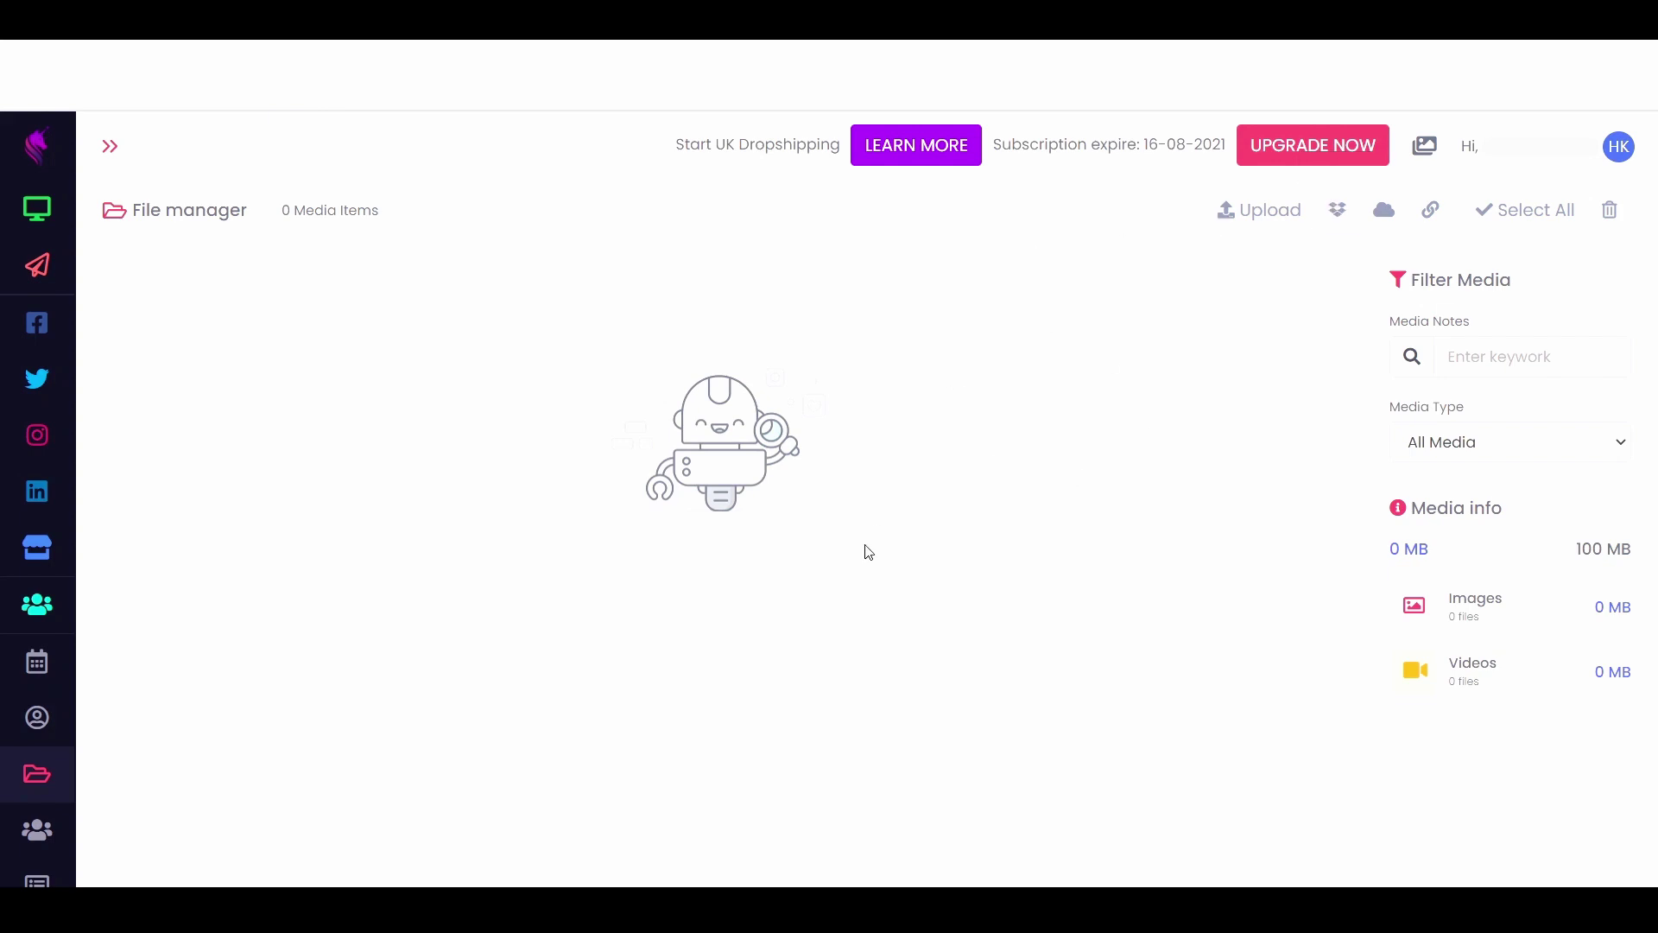
mouse_move(138, 836)
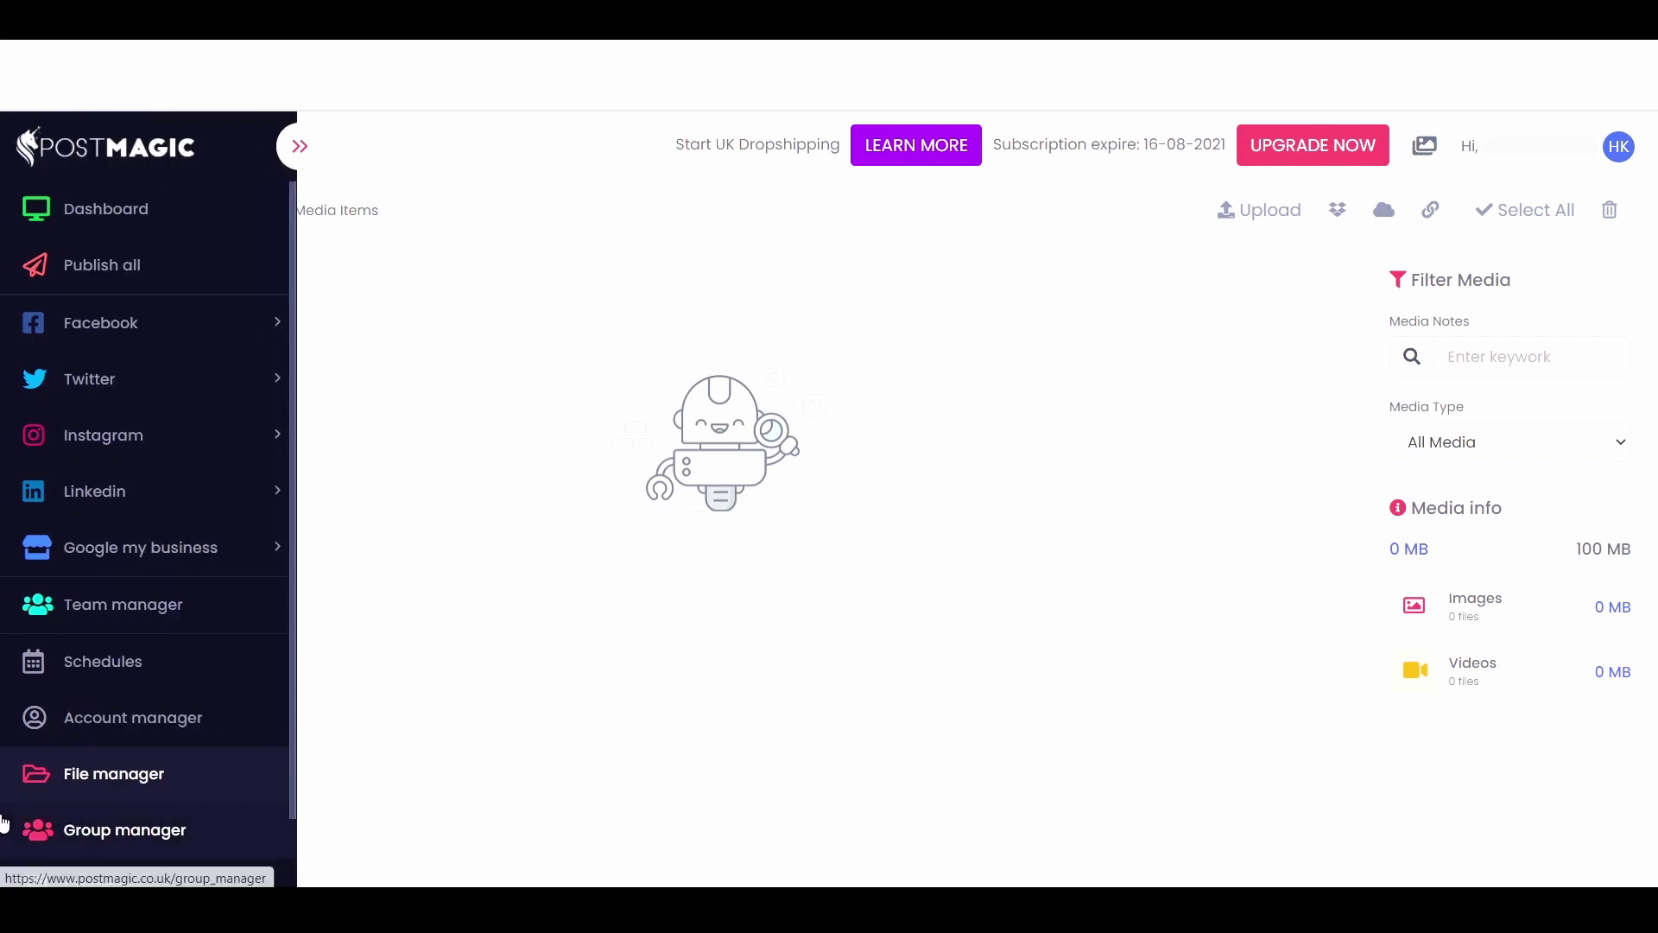
left_click(145, 842)
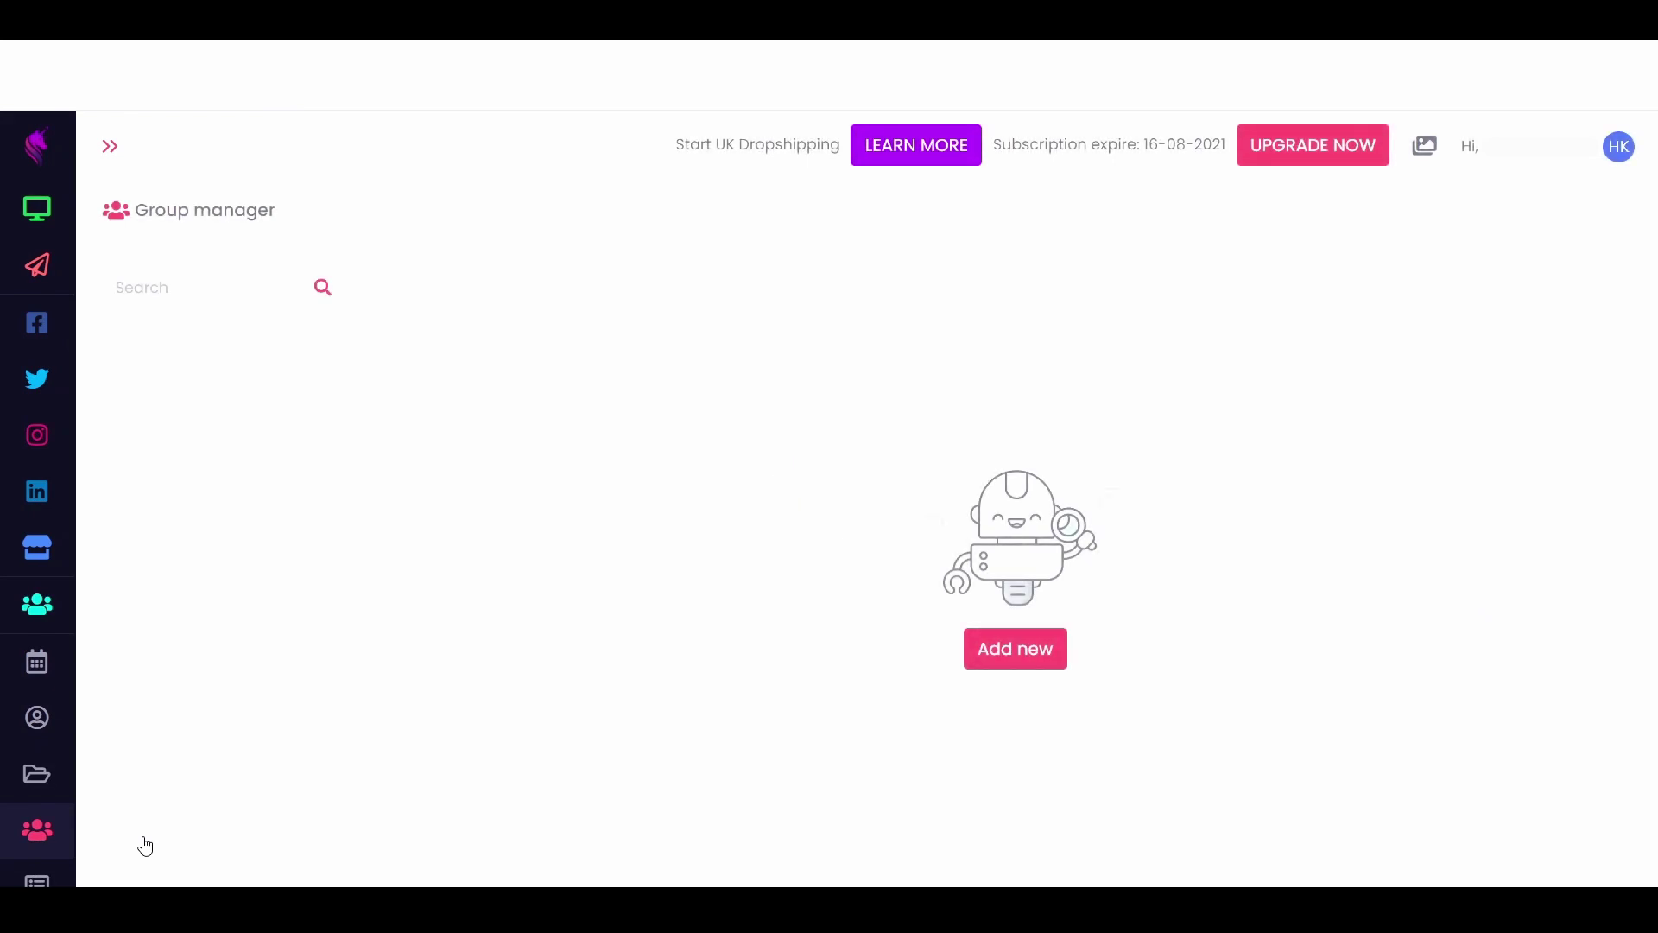
- Add a new saved caption reading "Hello World" on the Caption page and submit it
mouse_move(89, 821)
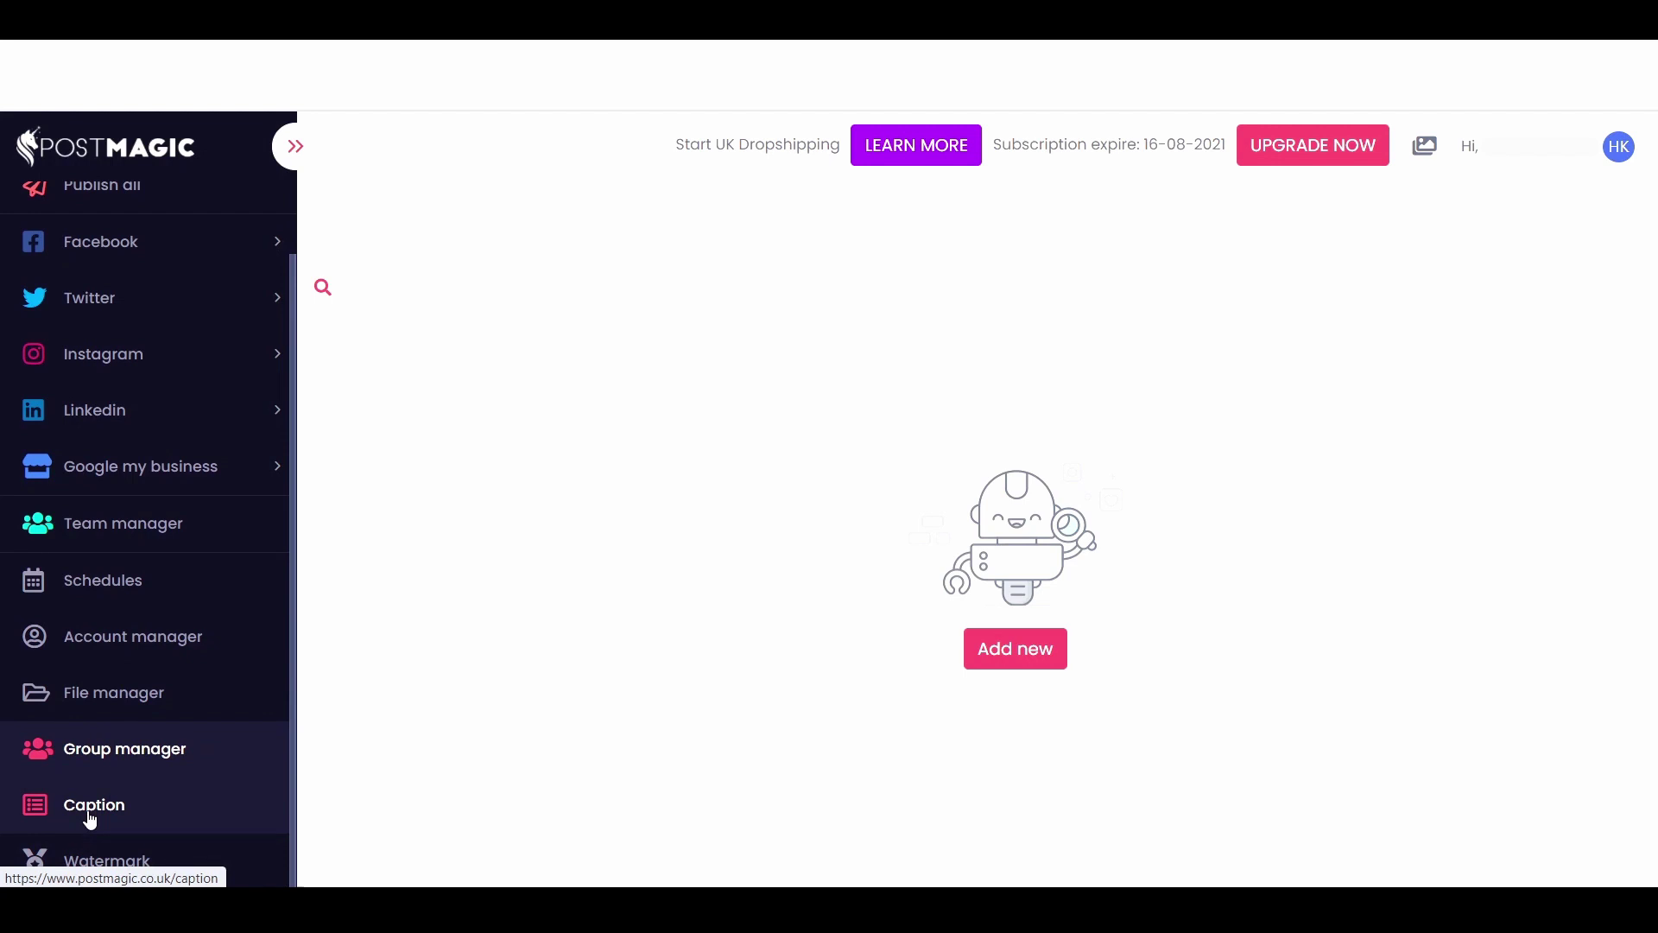
left_click(89, 816)
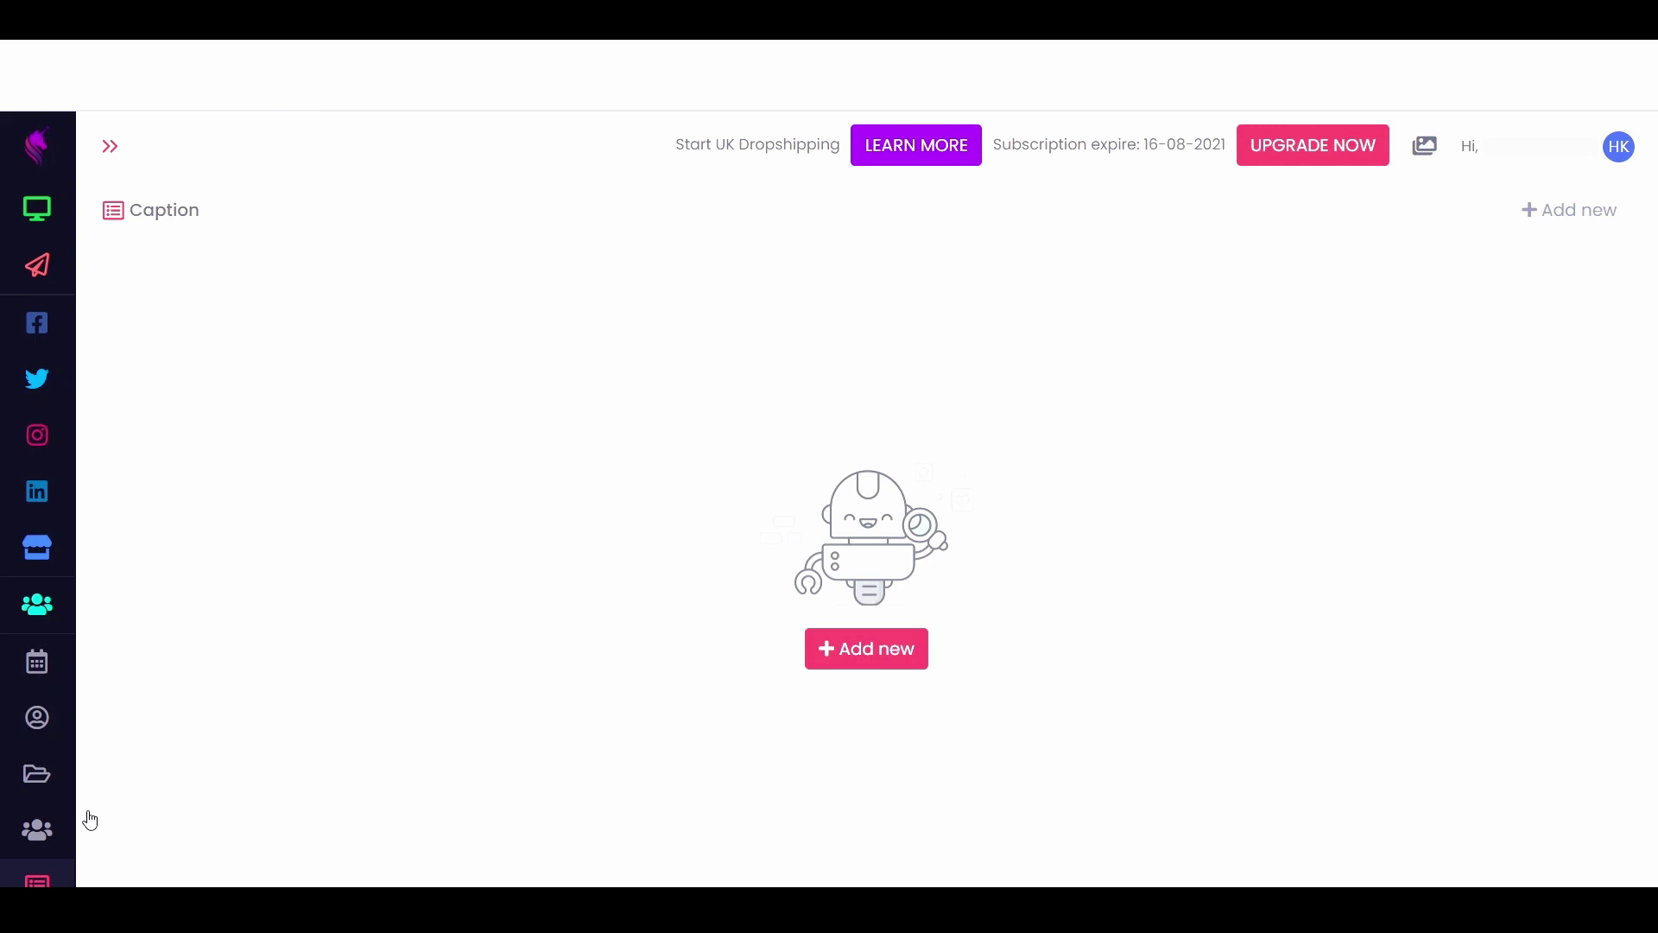
left_click(881, 651)
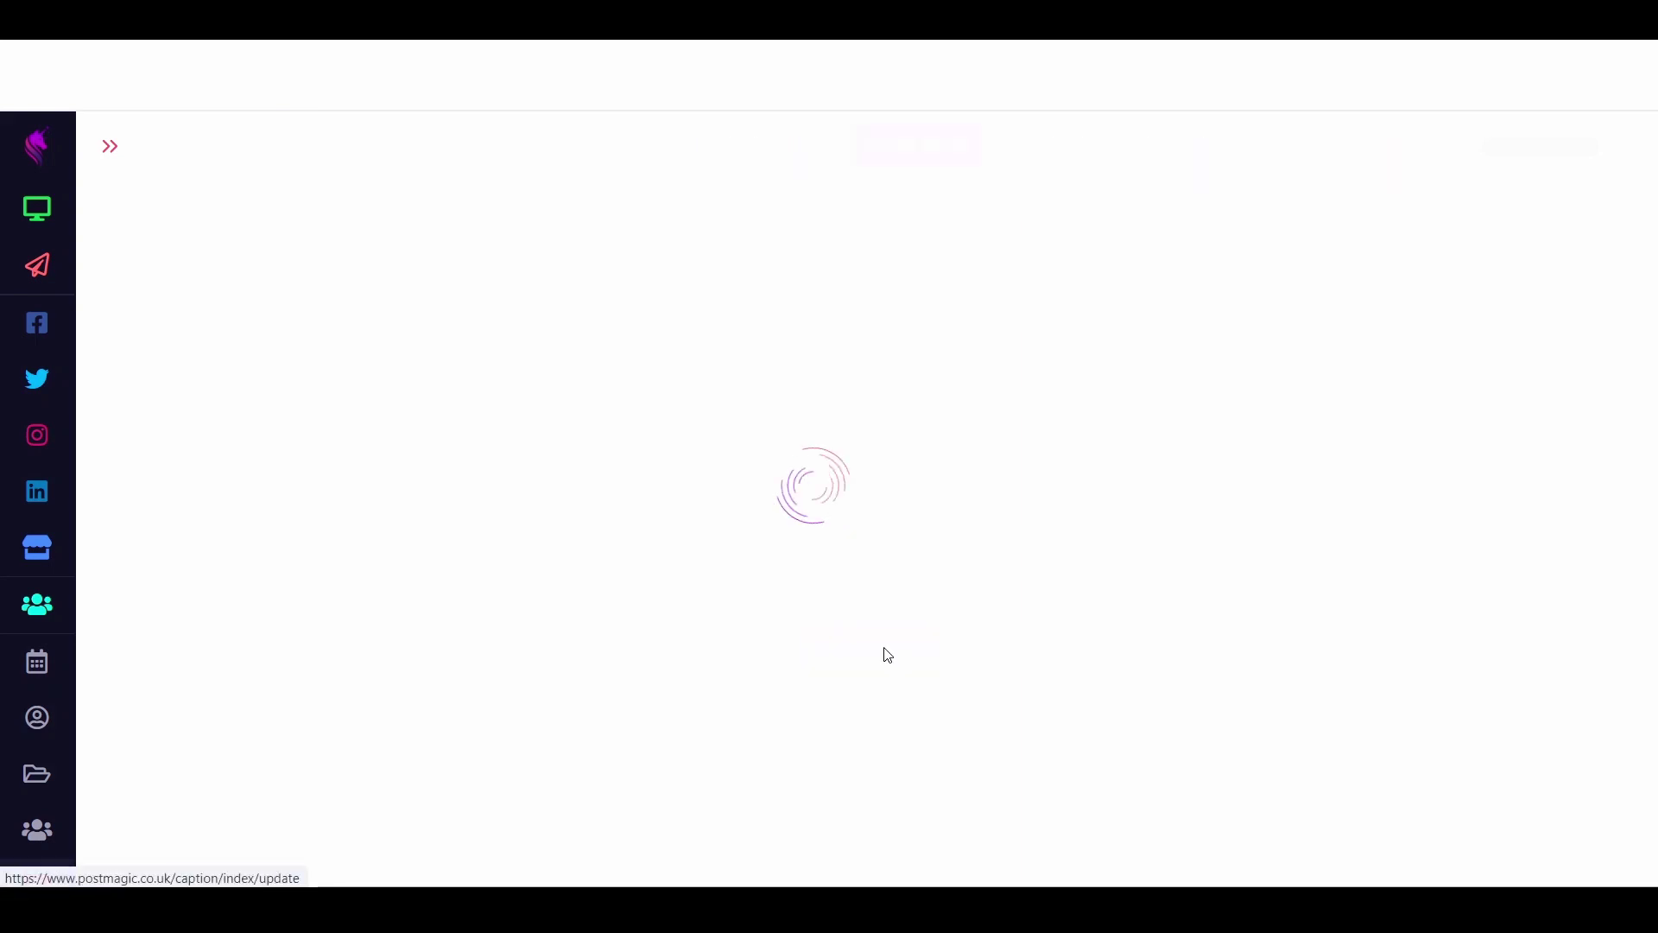
type("Hello World")
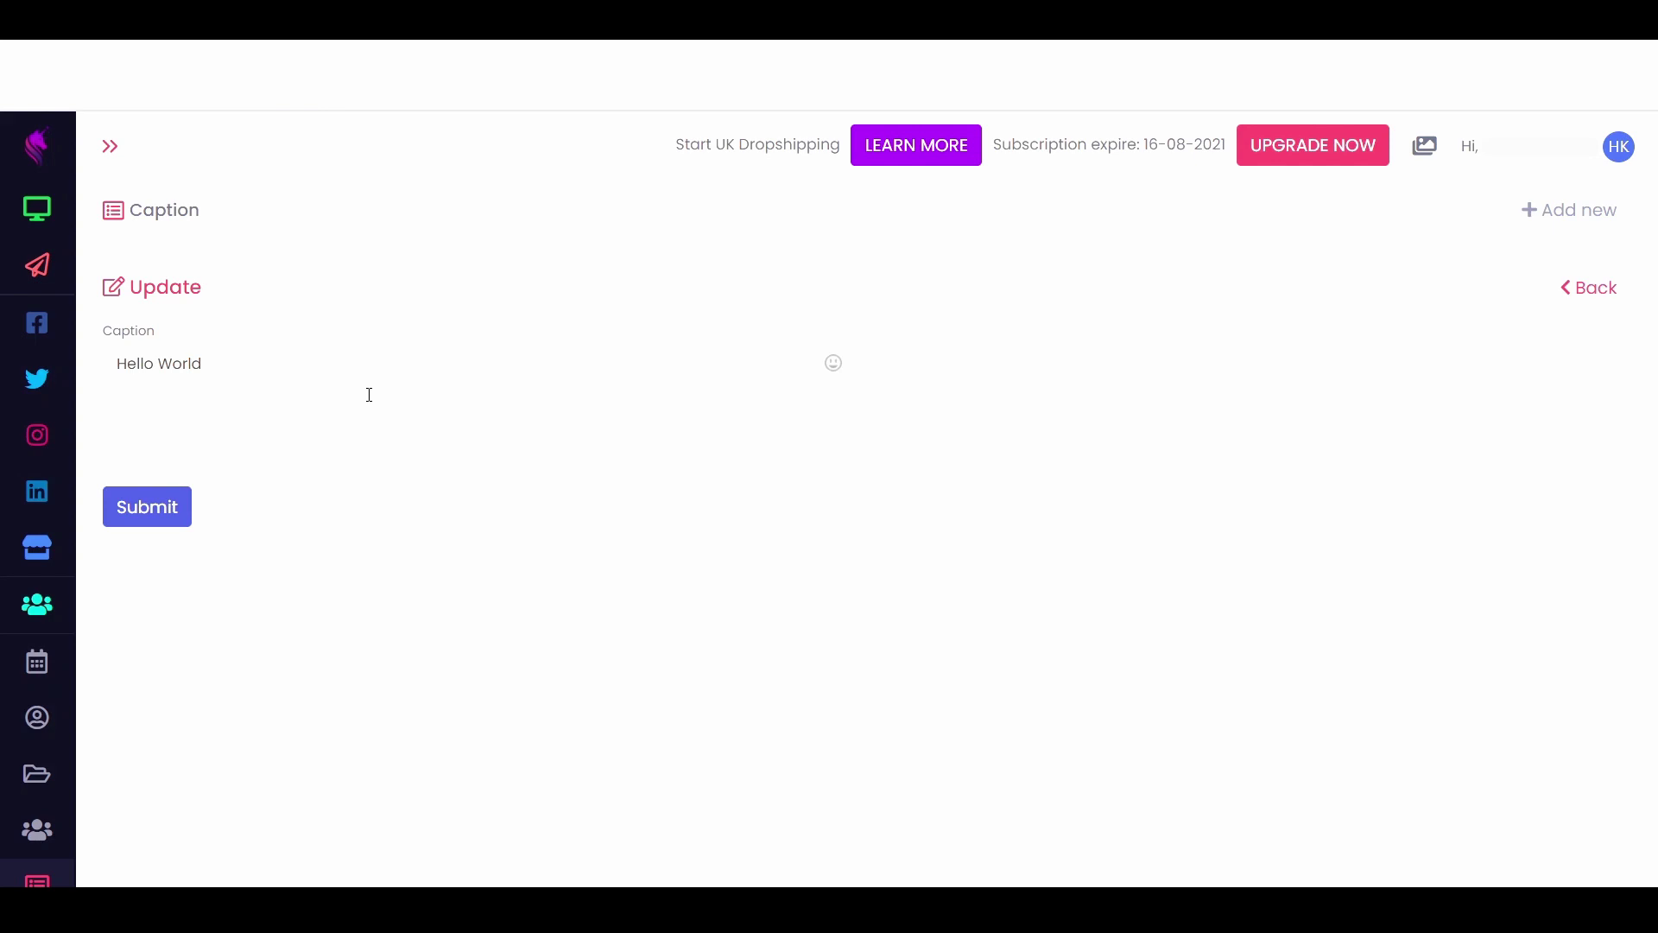
left_click(160, 514)
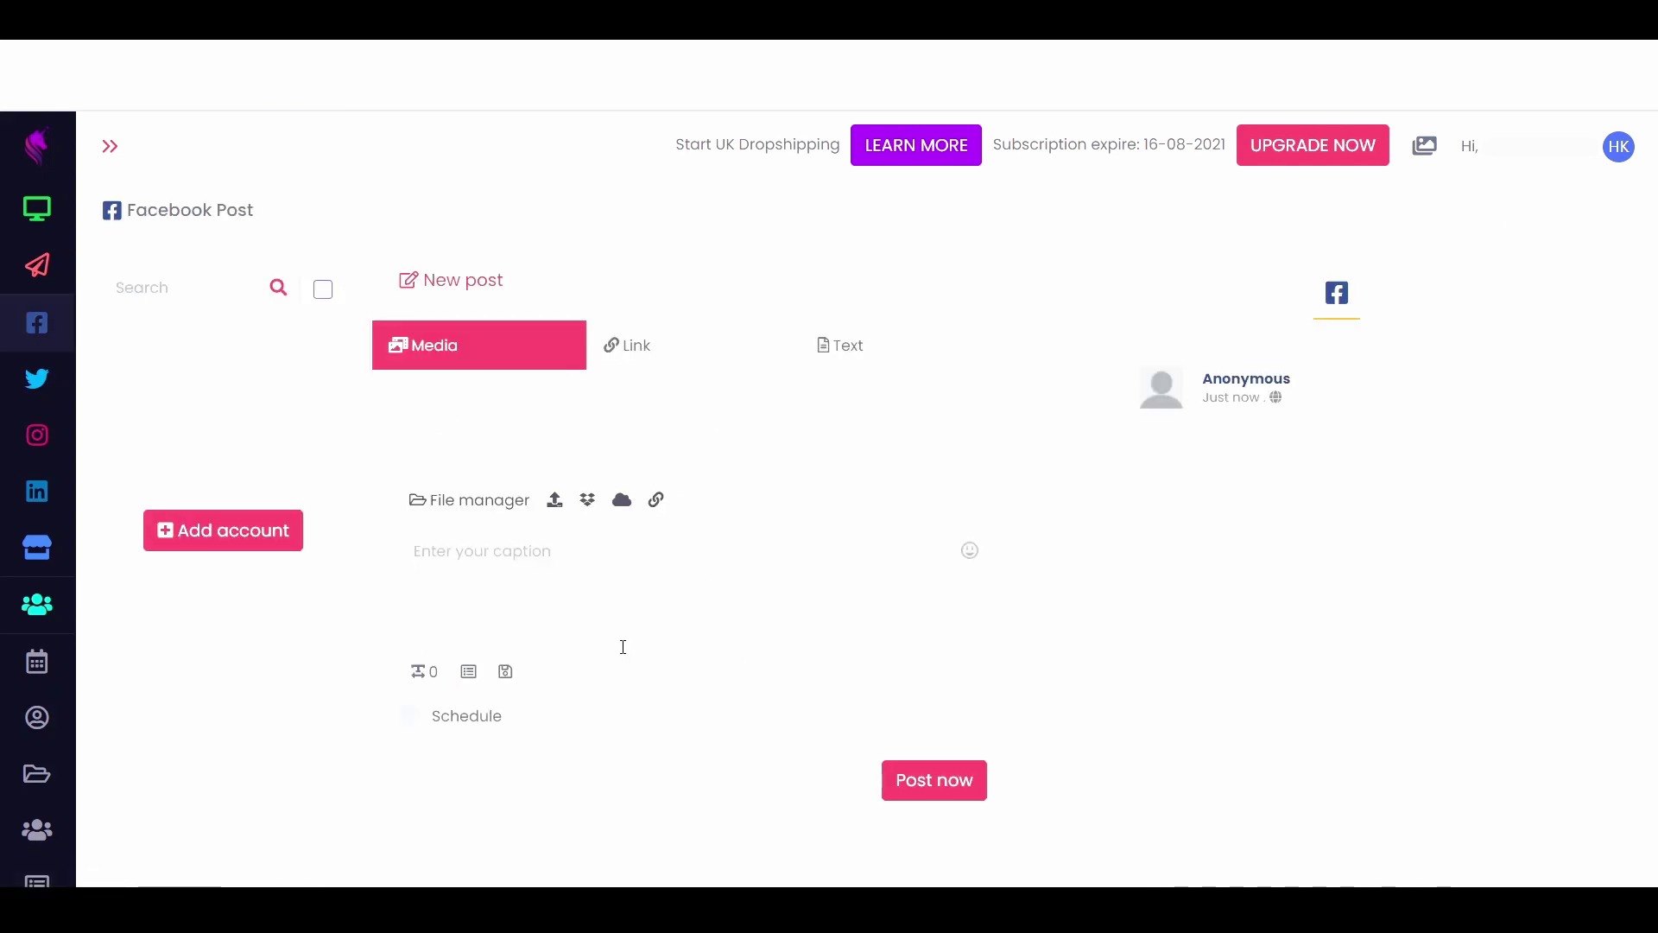
- Insert the saved "Hello World" caption into the new Facebook post
left_click(469, 673)
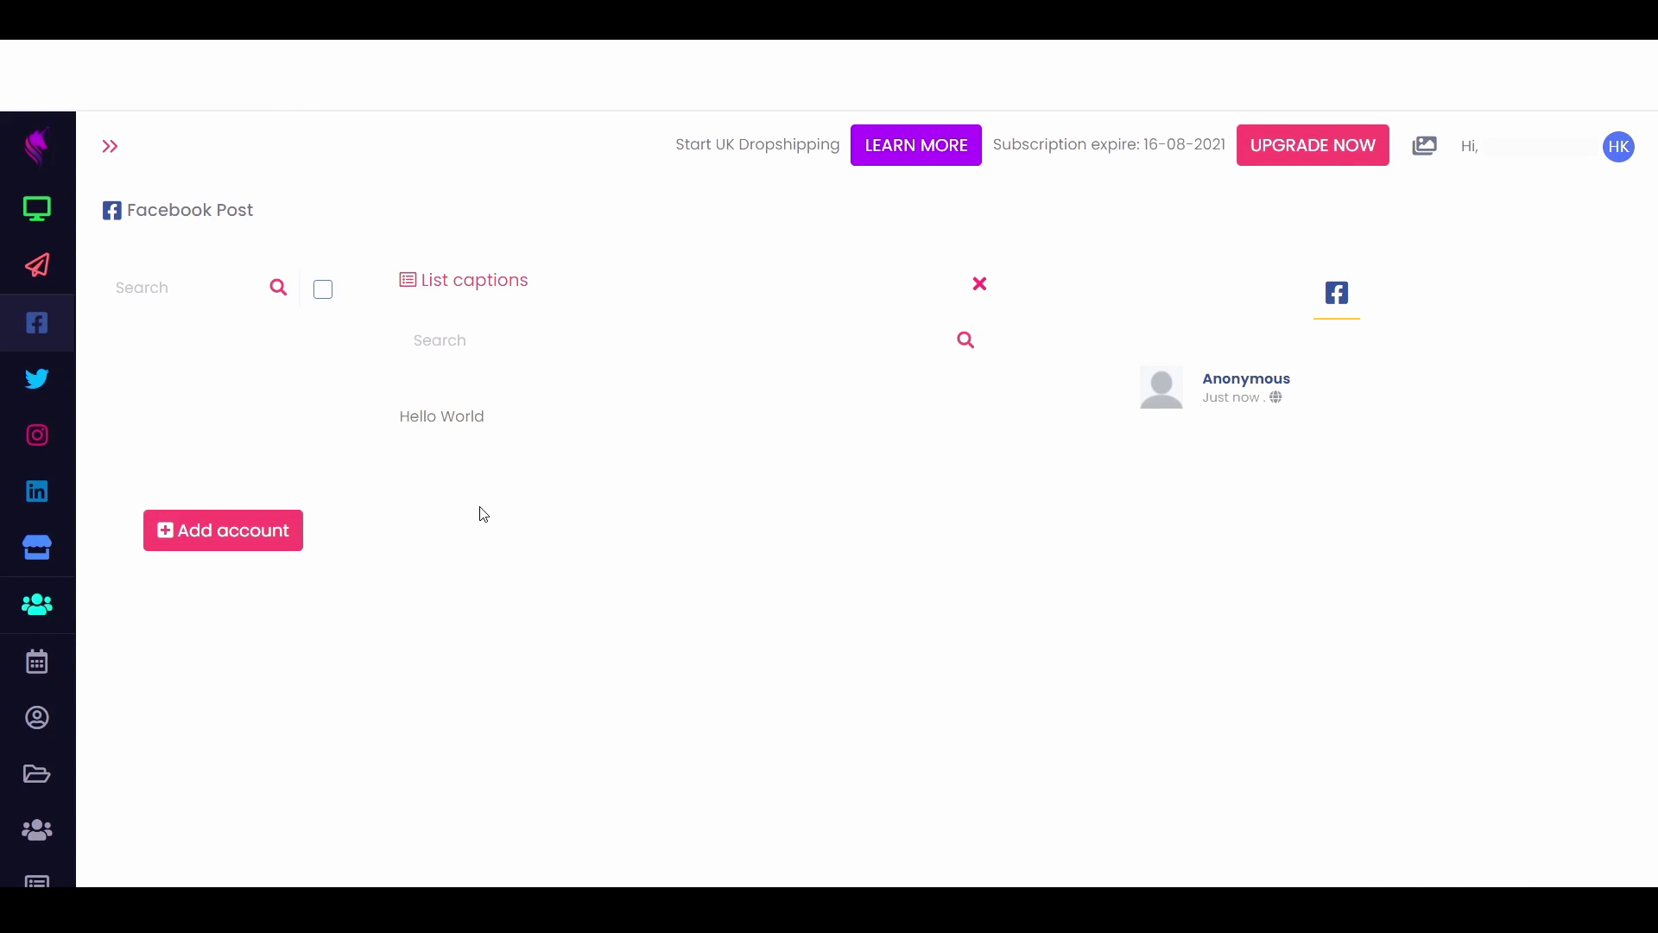
left_click(596, 436)
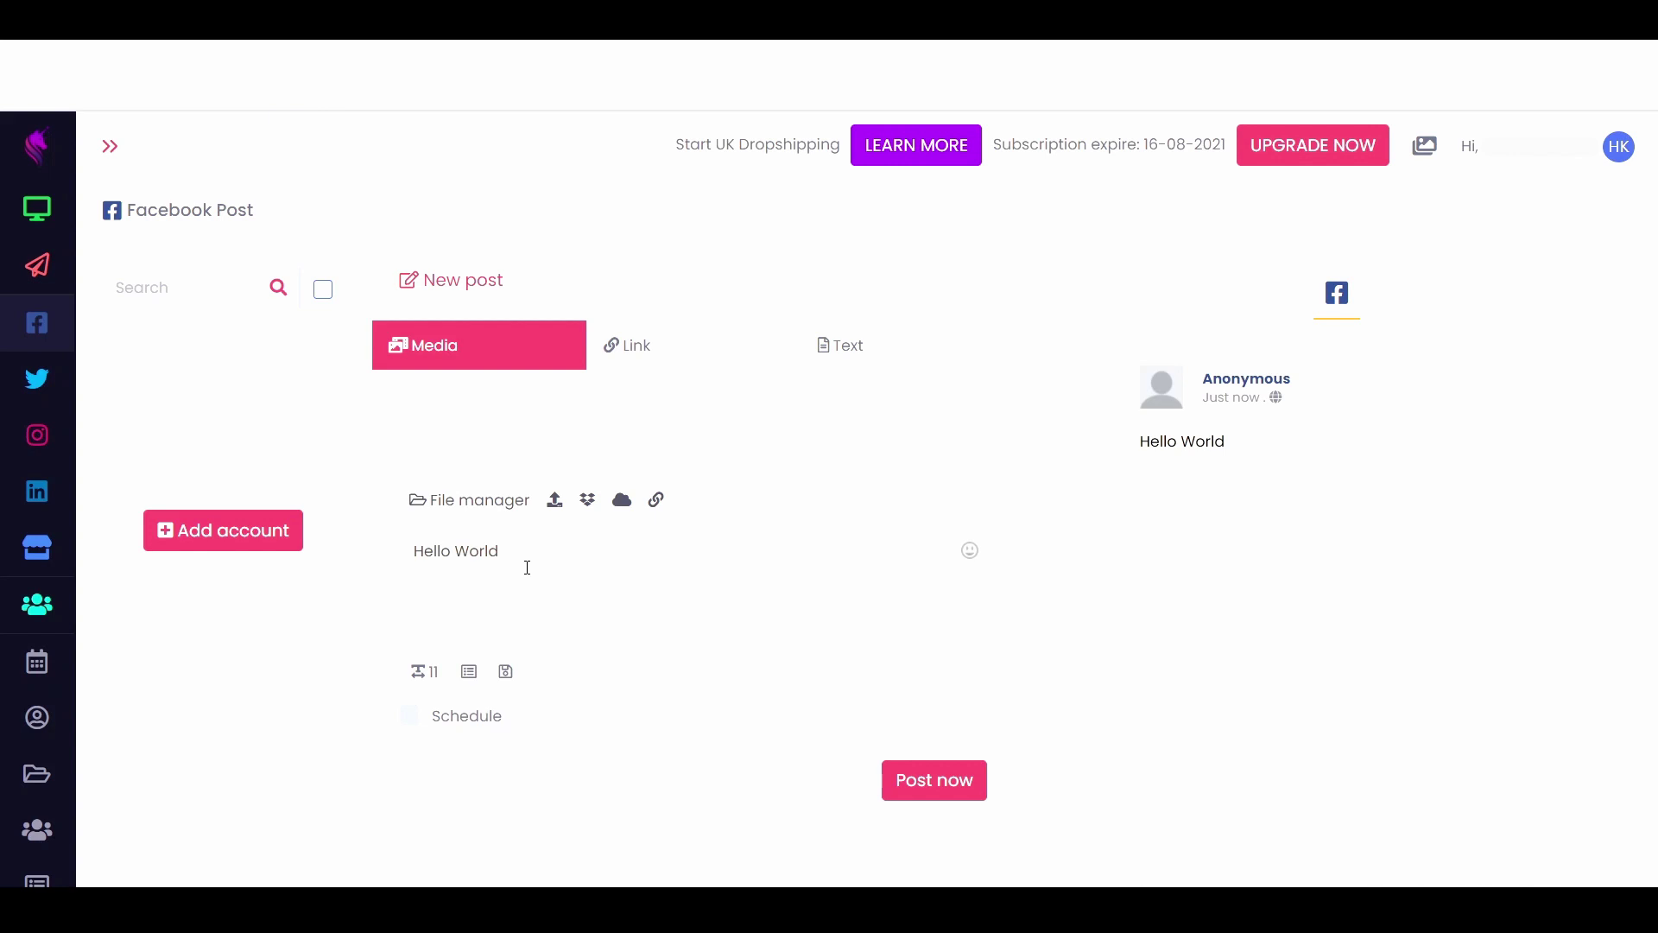
- View the Watermark settings and the Image Optimizer page, and return to the dashboard
mouse_move(124, 873)
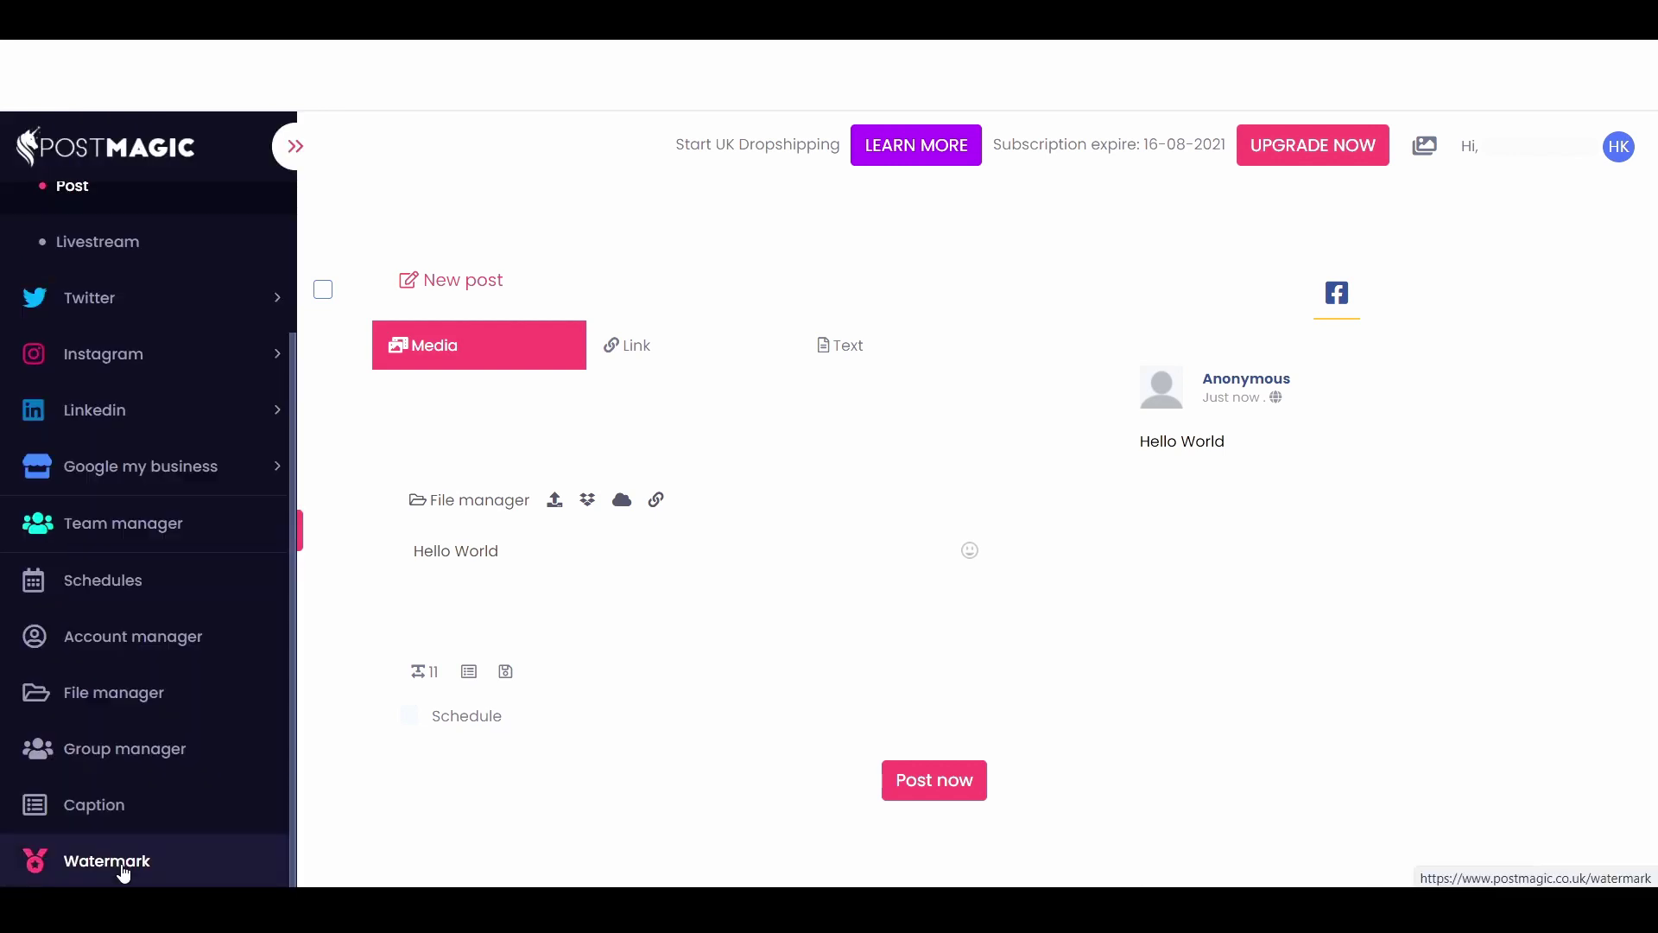
left_click(123, 872)
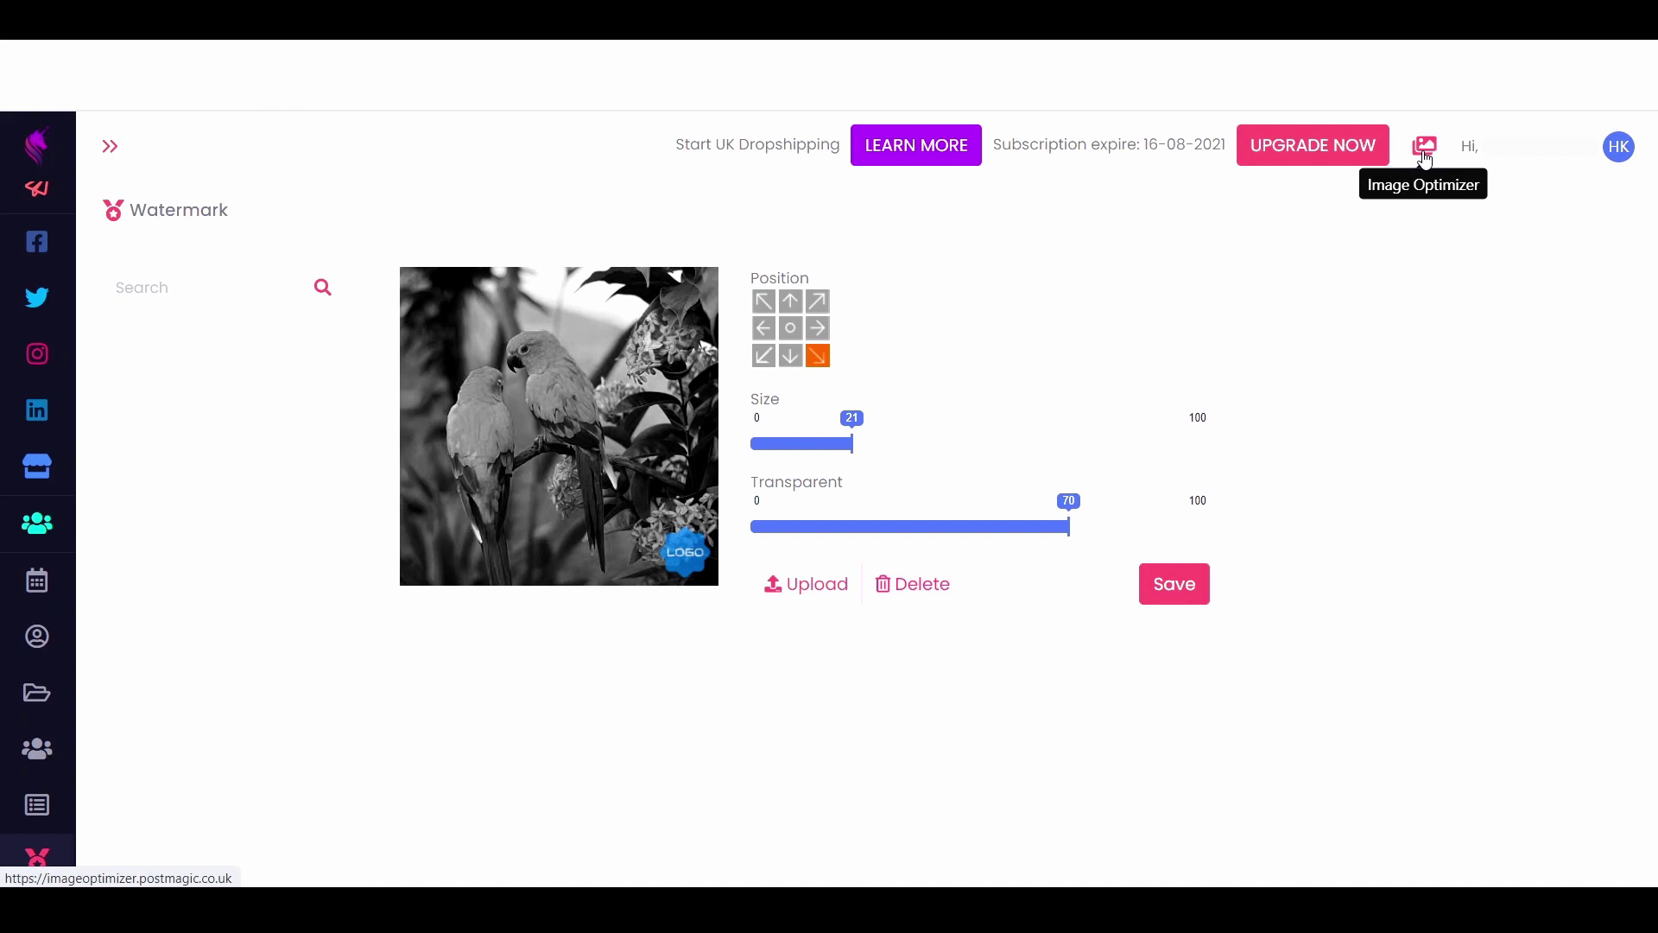
left_click(1425, 157)
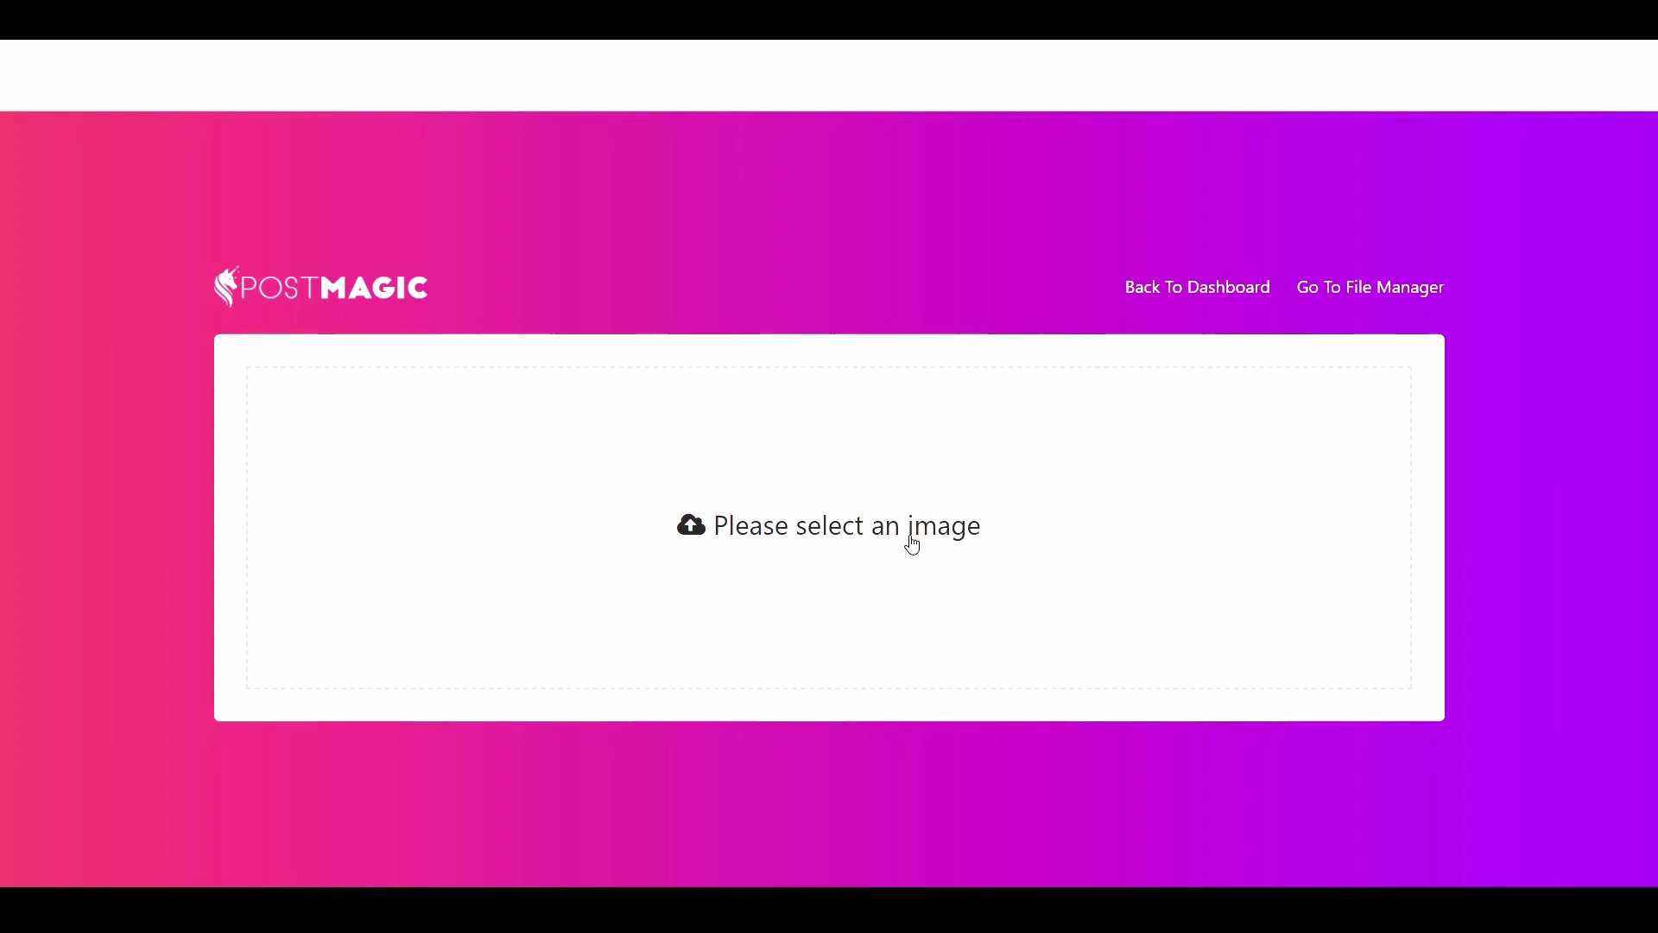
left_click(1209, 291)
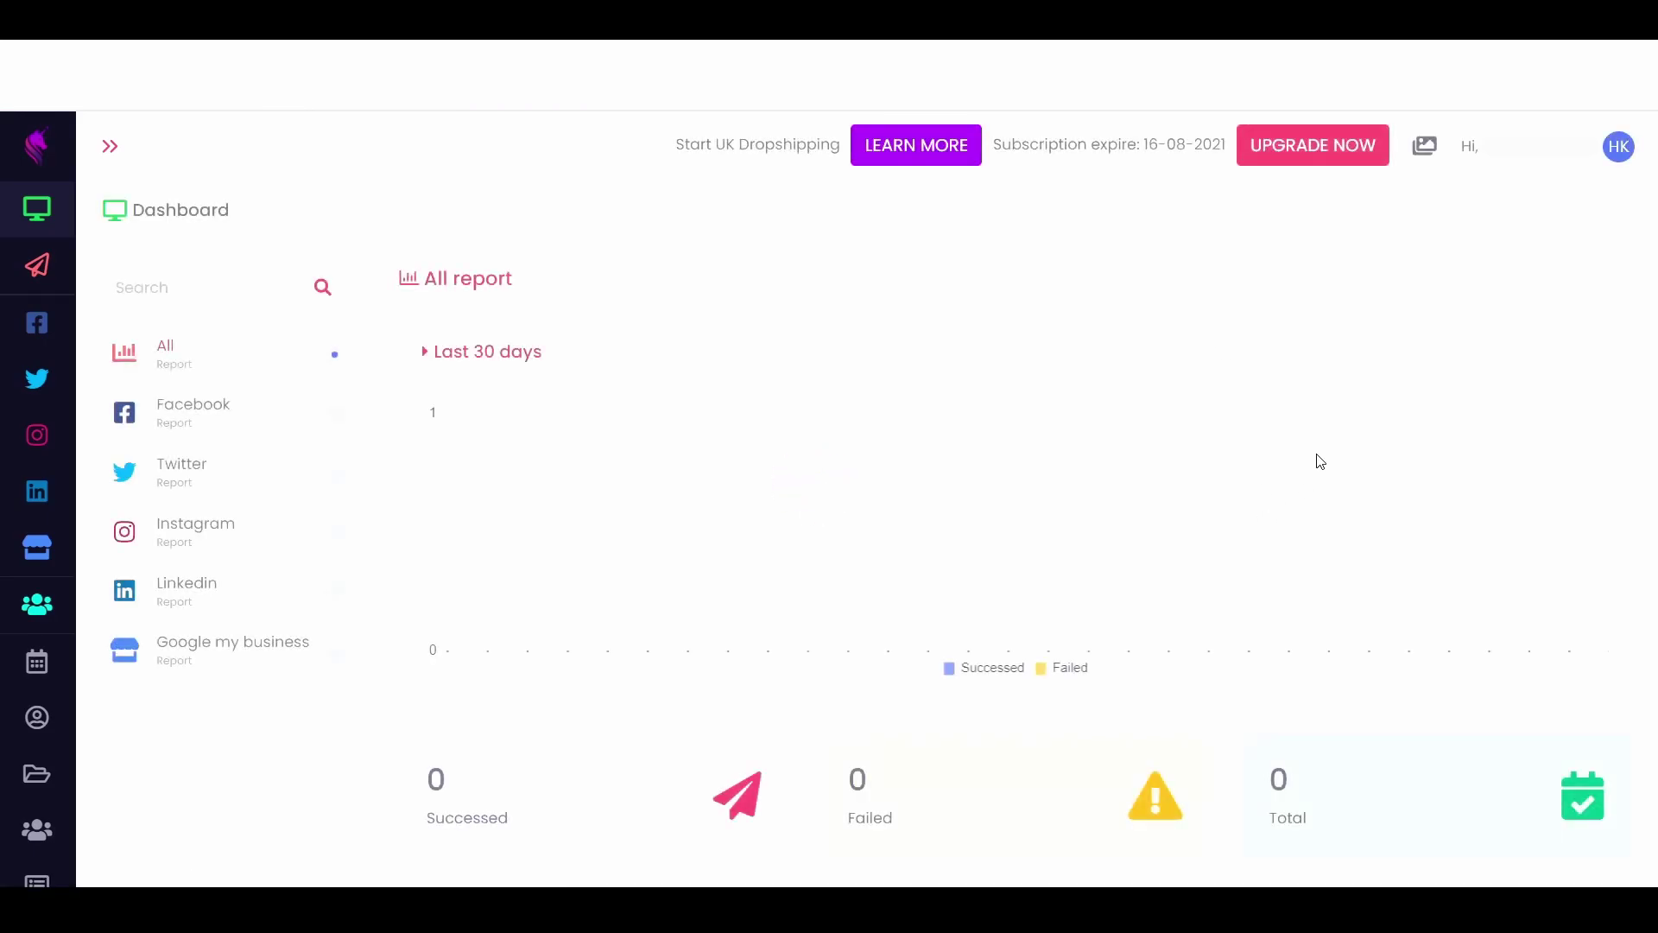